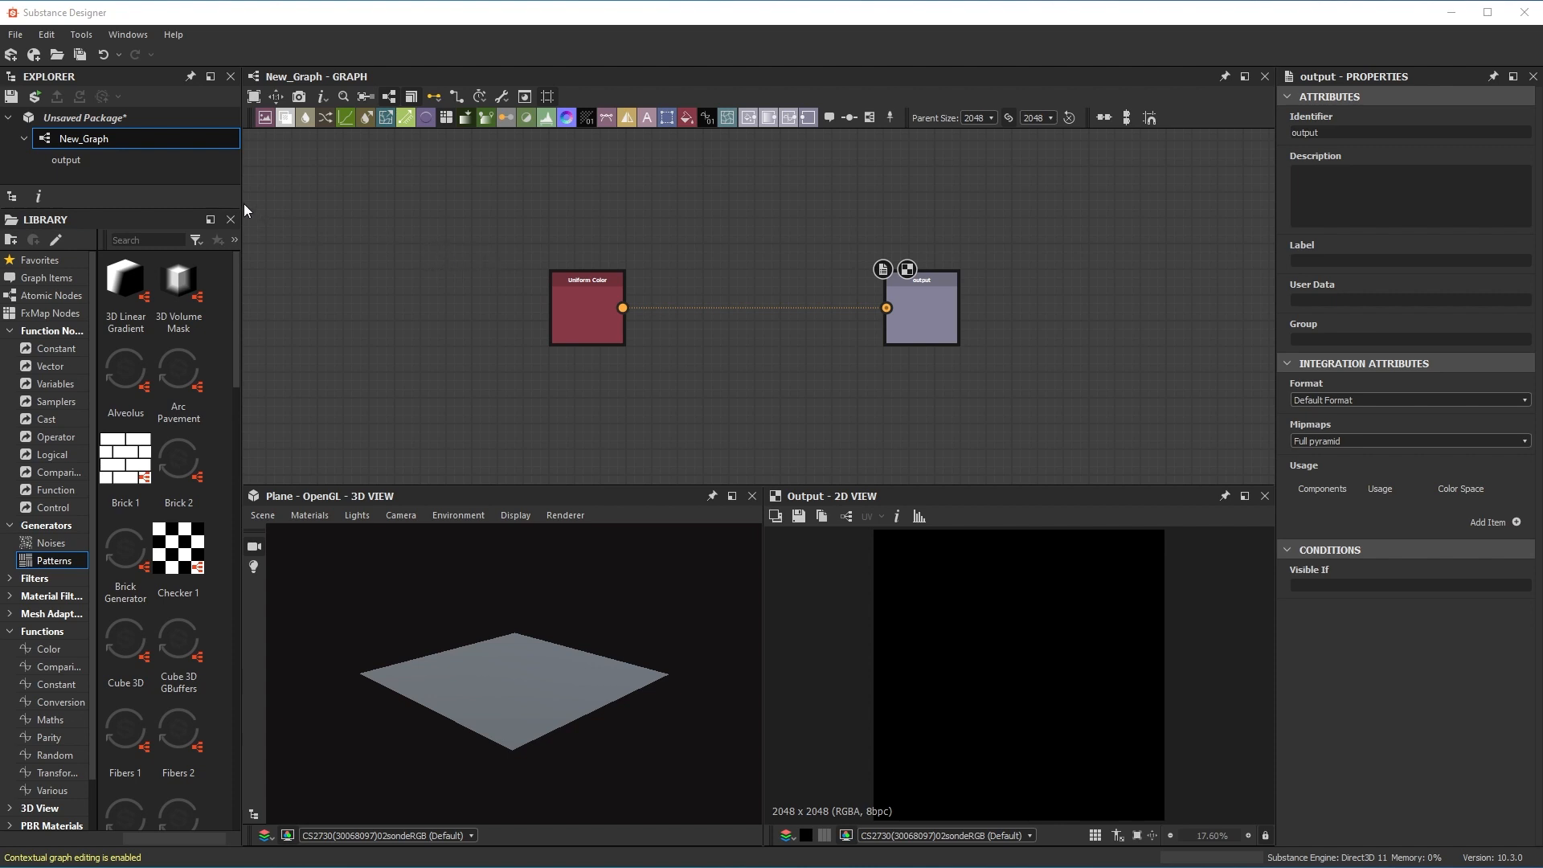
Open the project color management preferences and choose Adobe ACE as the color management engine.
left_click(15, 35)
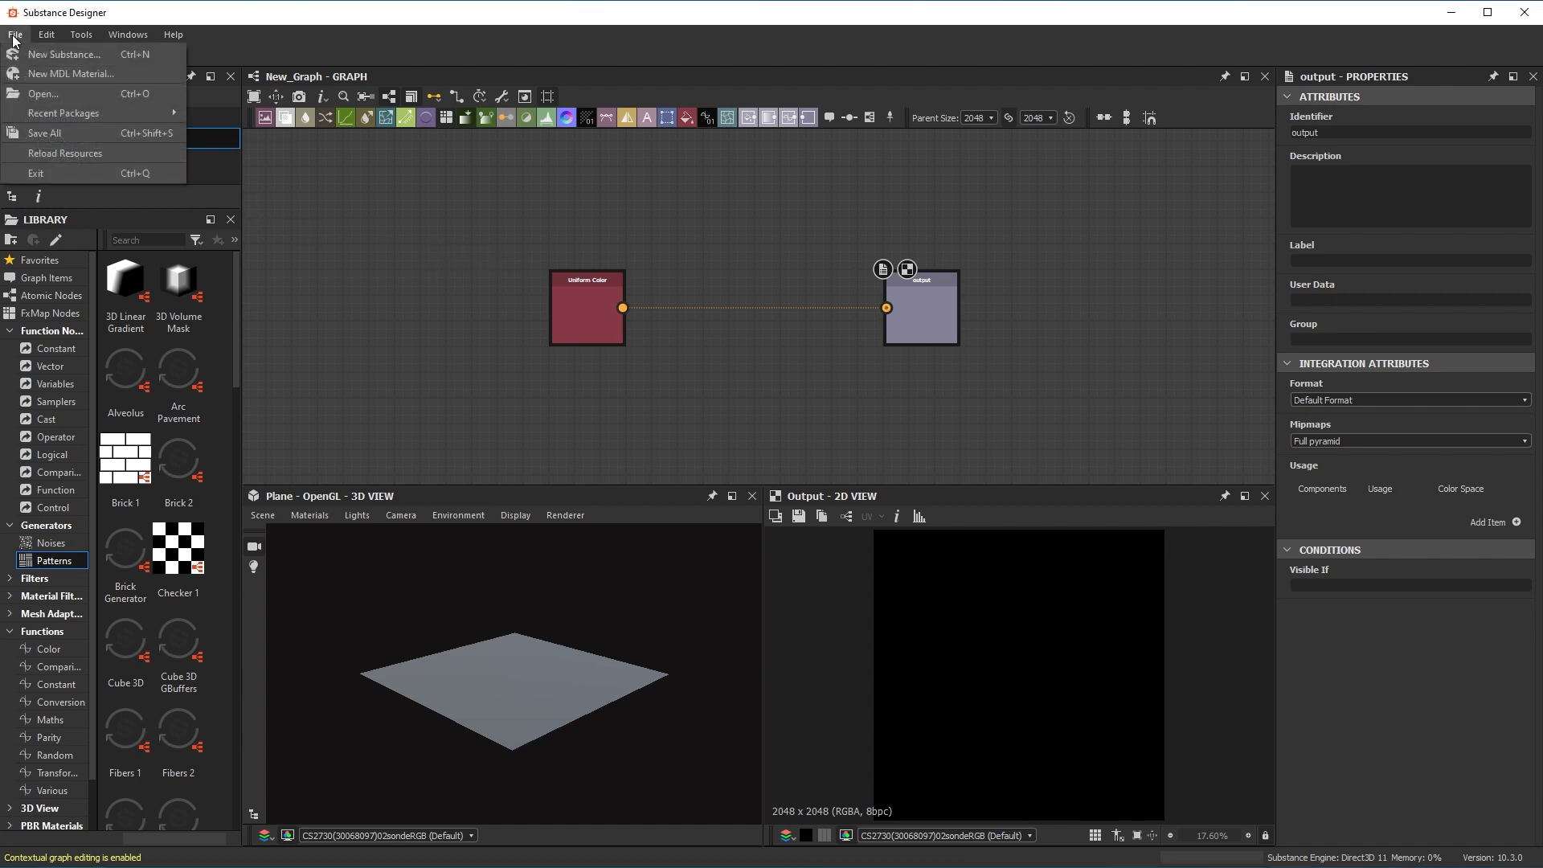
mouse_move(47, 35)
left_click(69, 95)
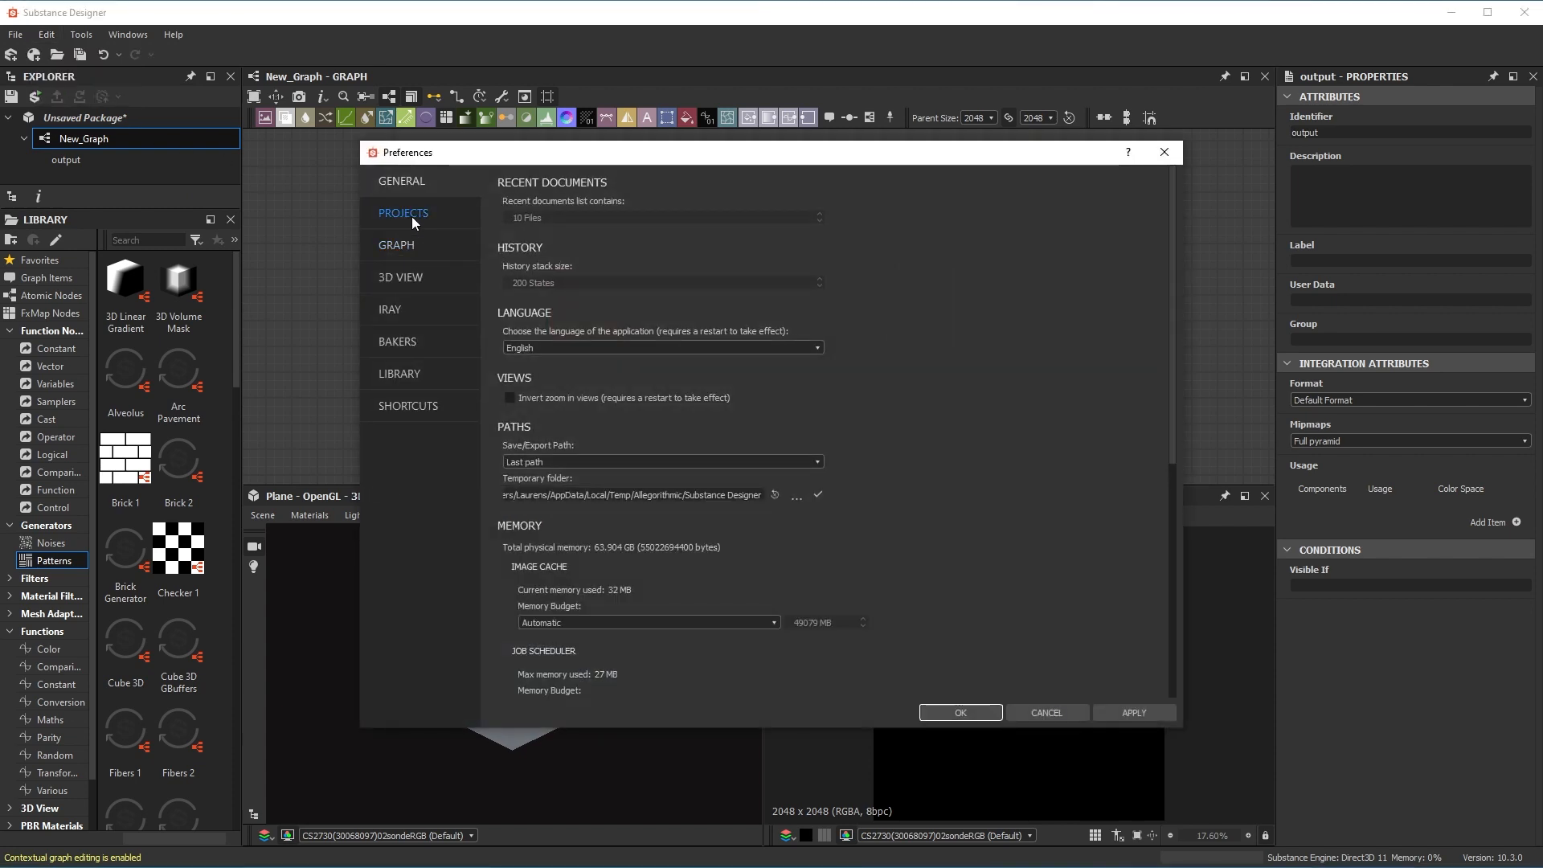
left_click(411, 215)
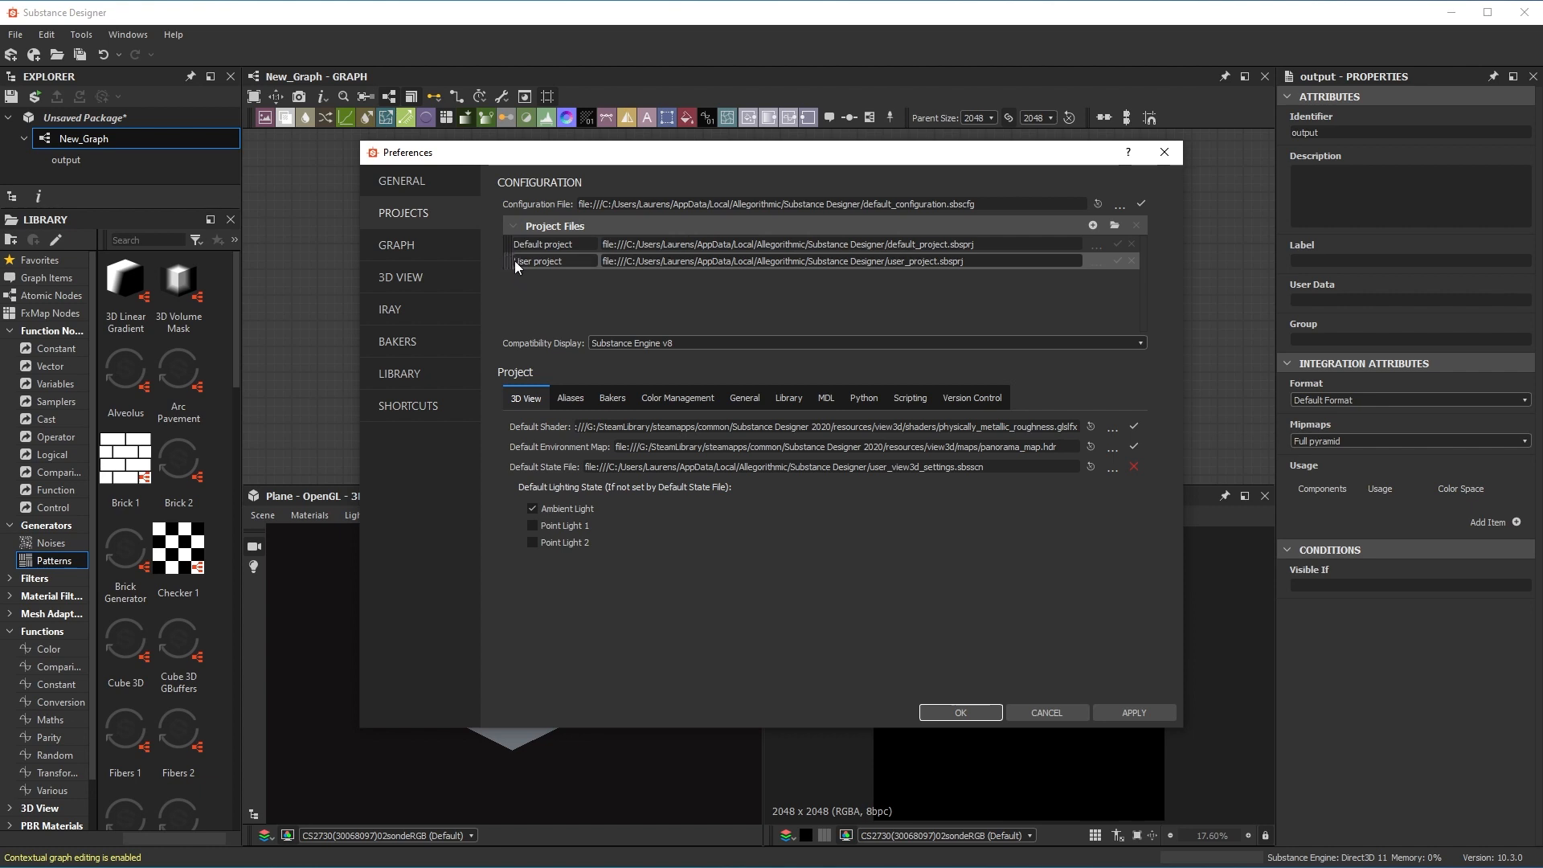
left_click(654, 395)
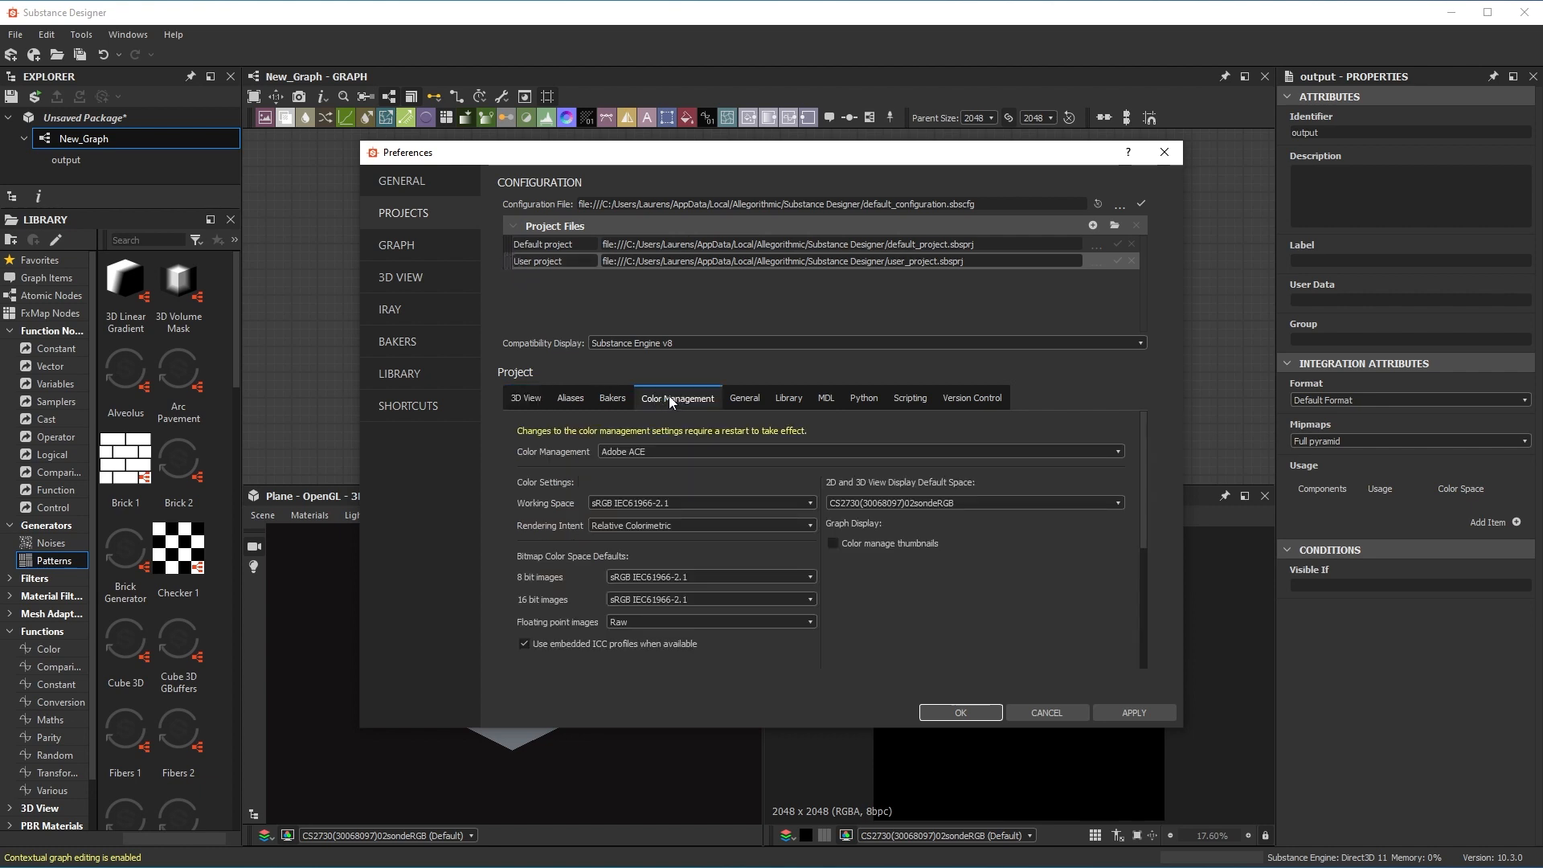
left_click(655, 450)
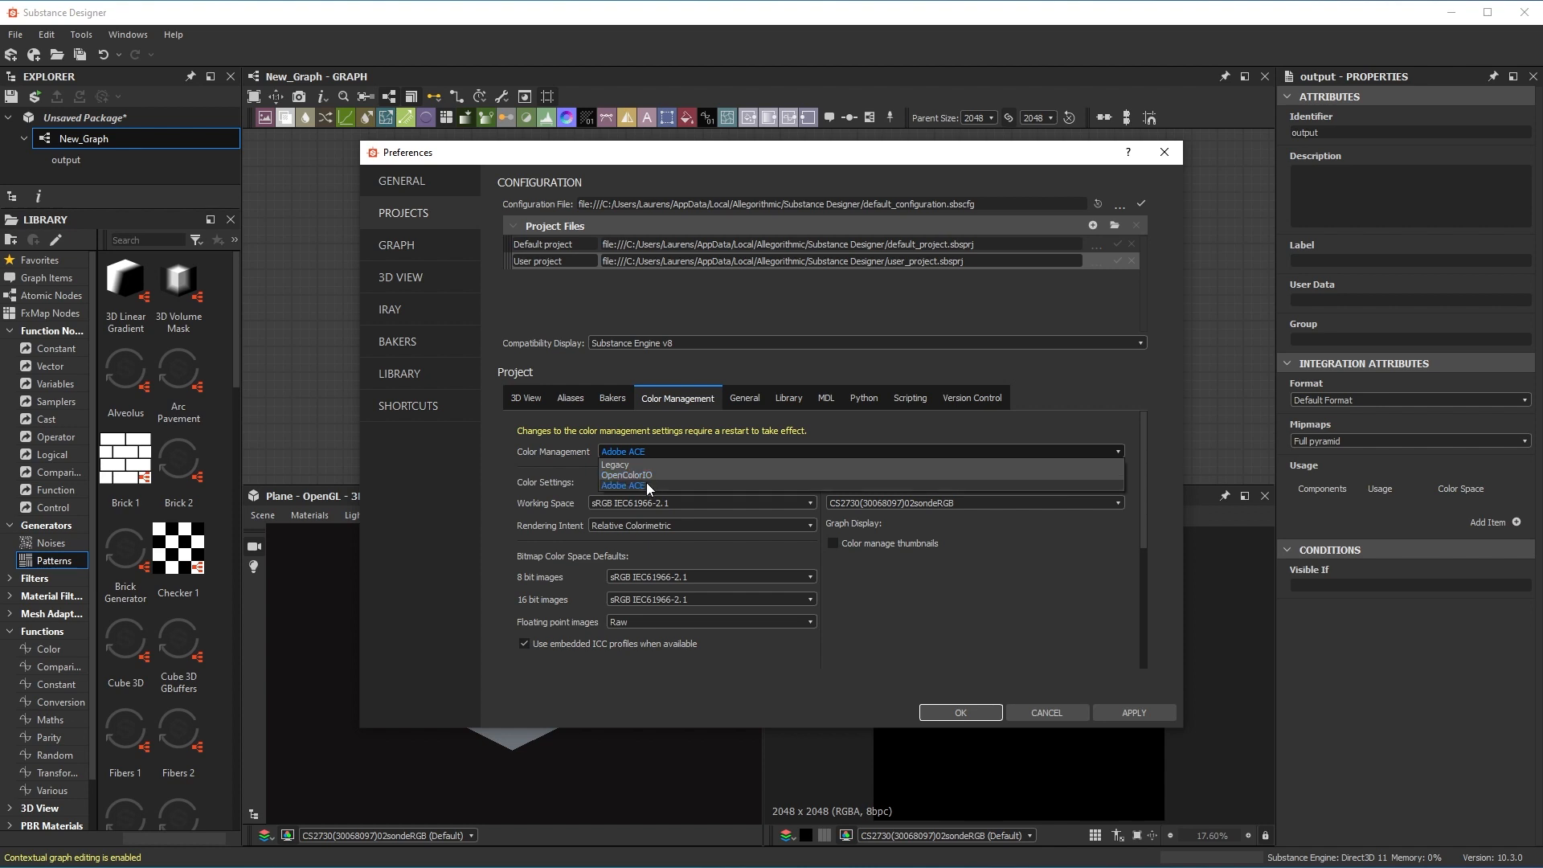
left_click(647, 483)
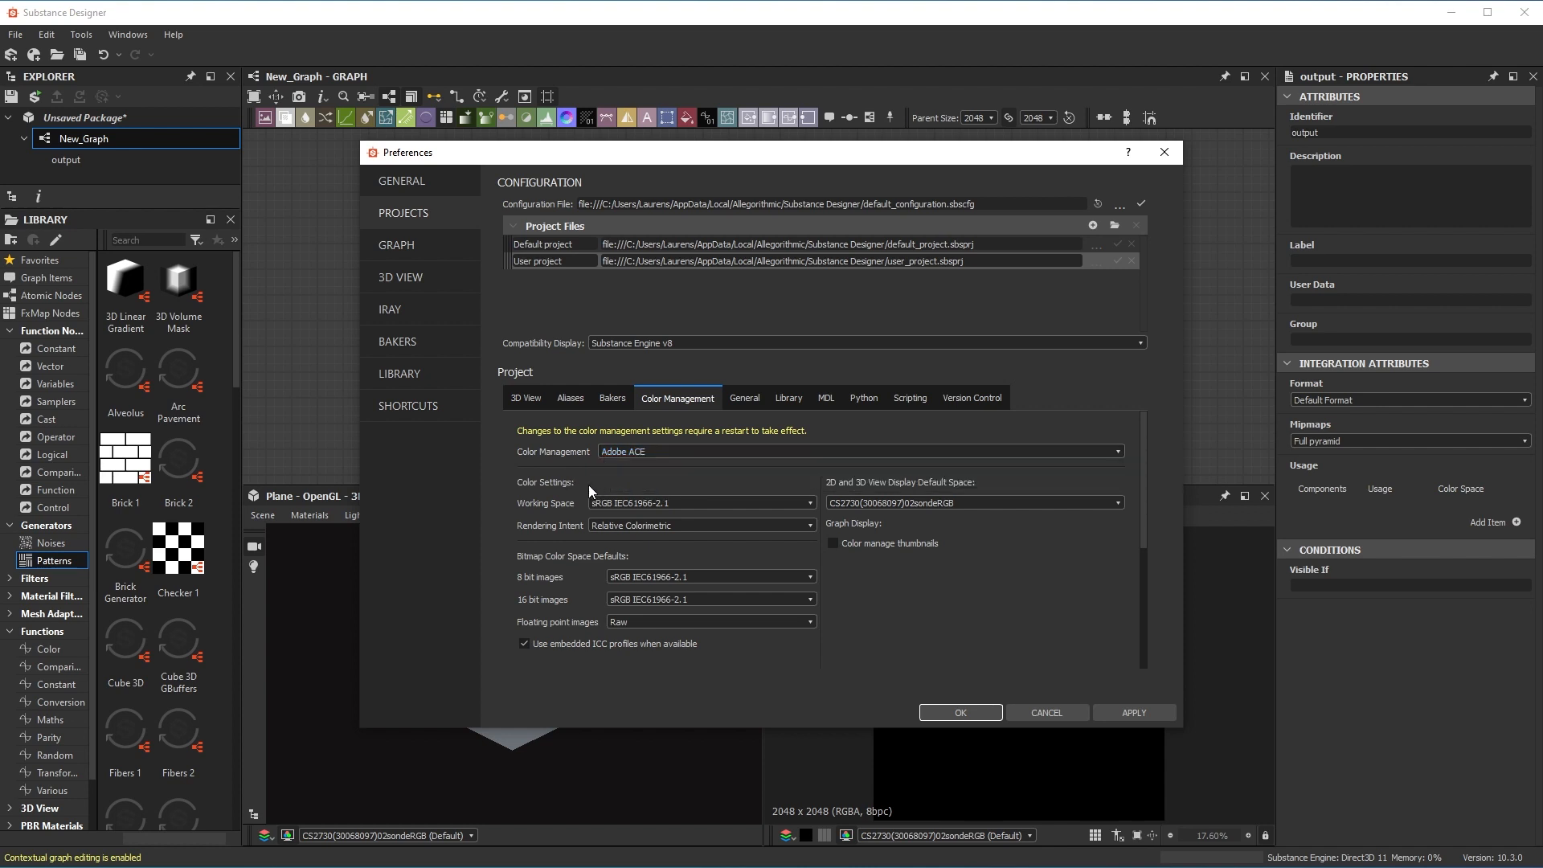
Check the available 2D and 3D view display default spaces and leave the preferences without applying anything.
left_click(862, 509)
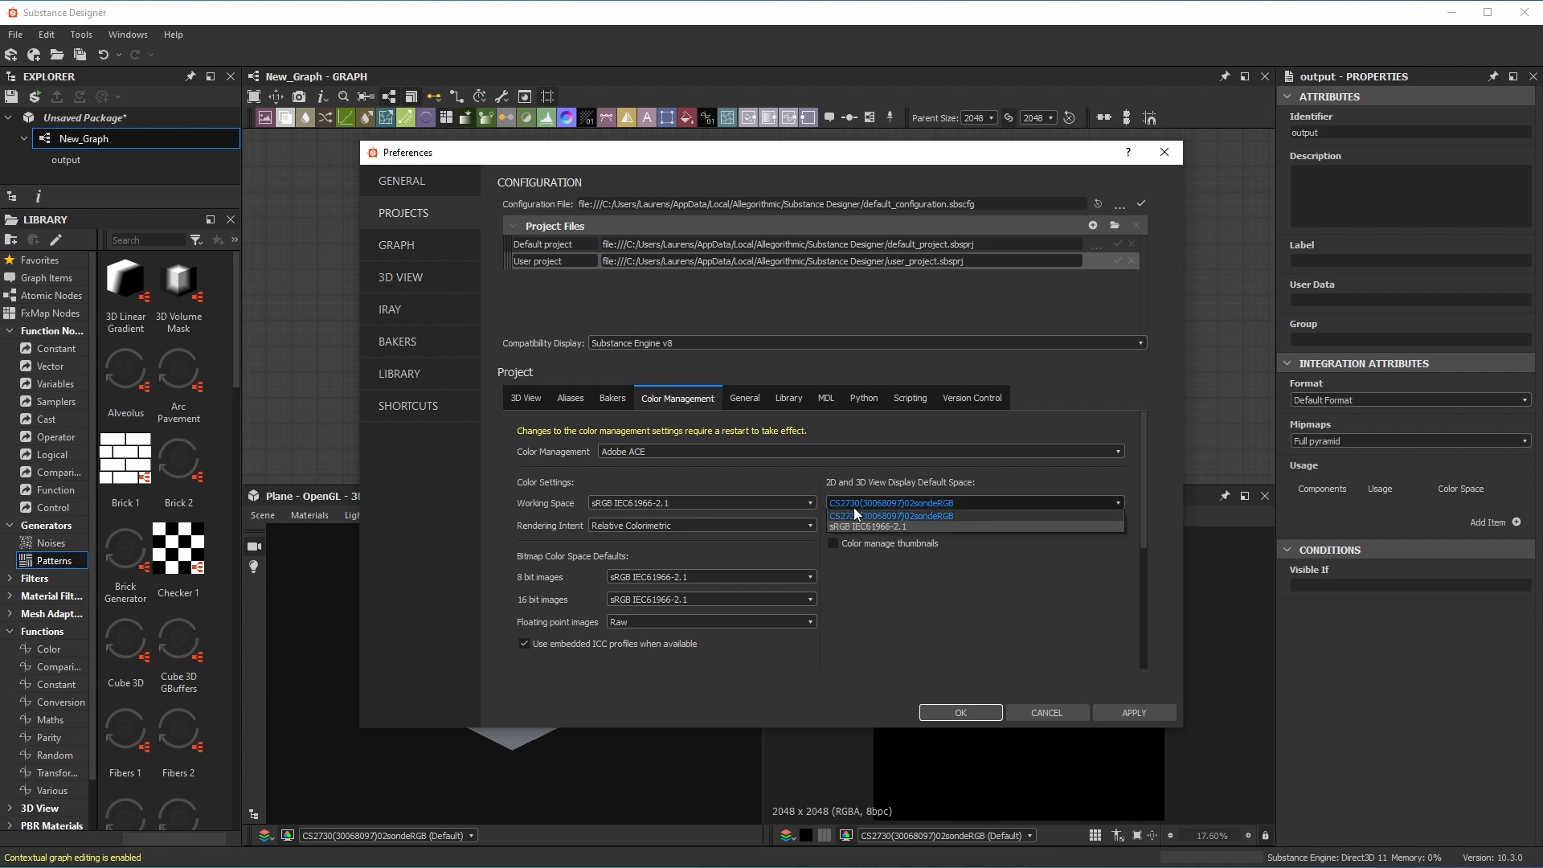
left_click(845, 637)
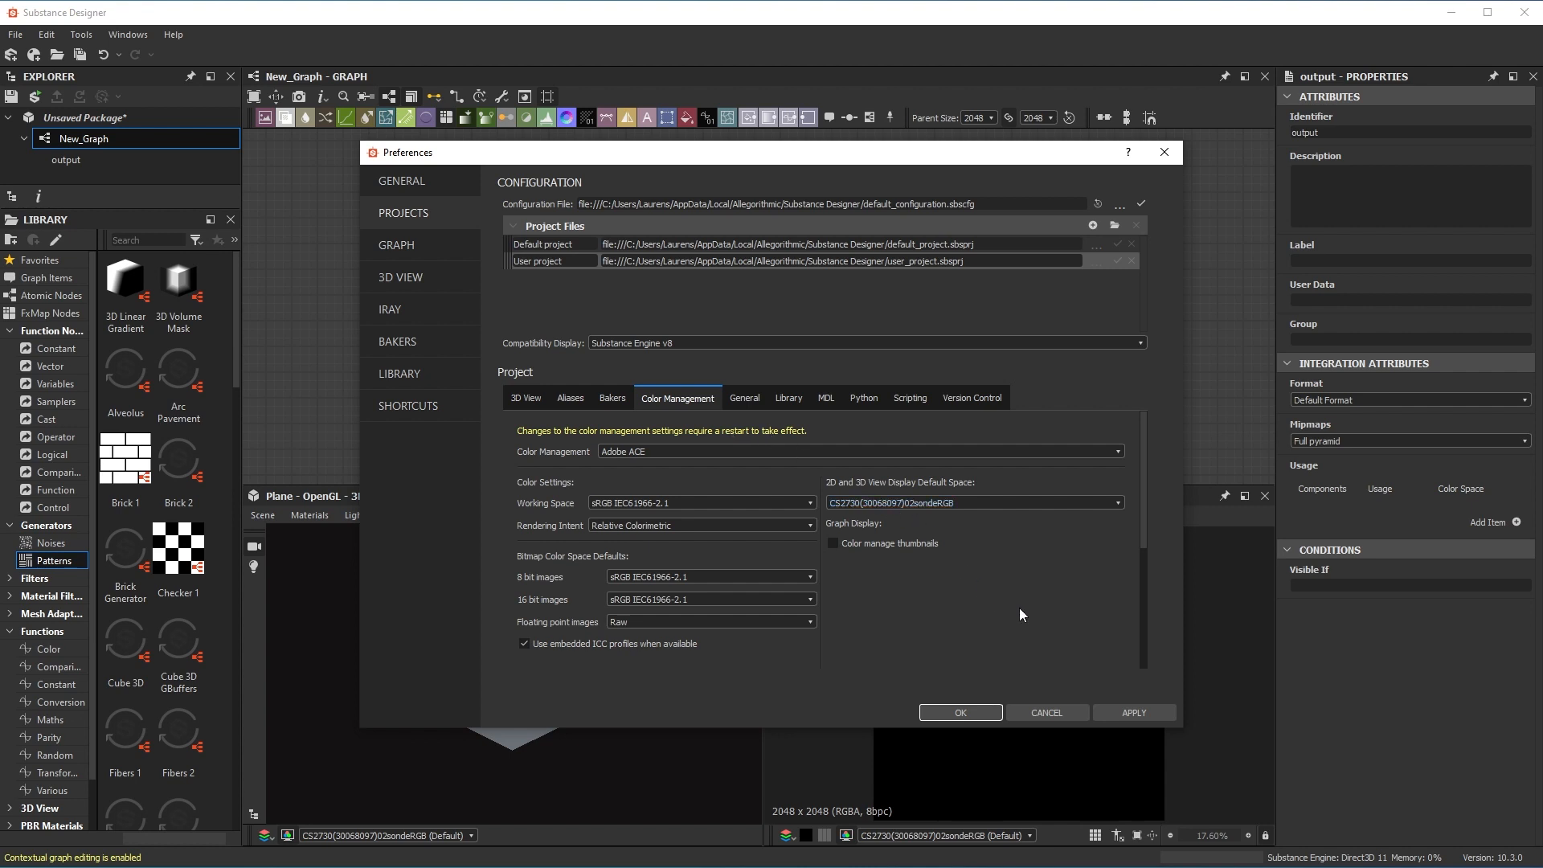
left_click(1047, 711)
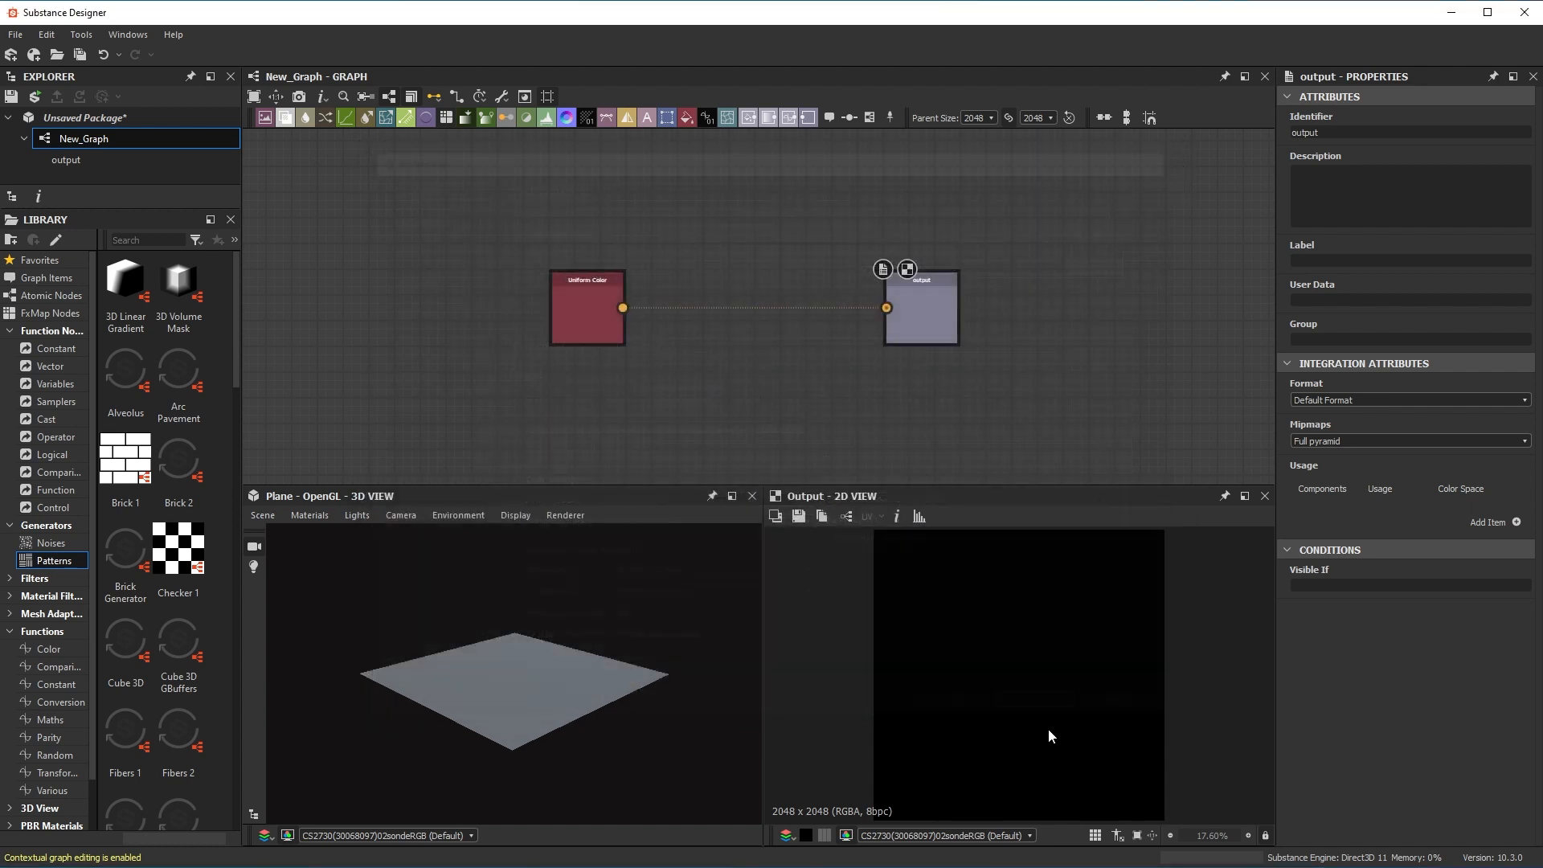
Show the Uniform Color node's properties, dock the Properties panel between the library and the graph, and give the panel more height.
left_click(595, 312)
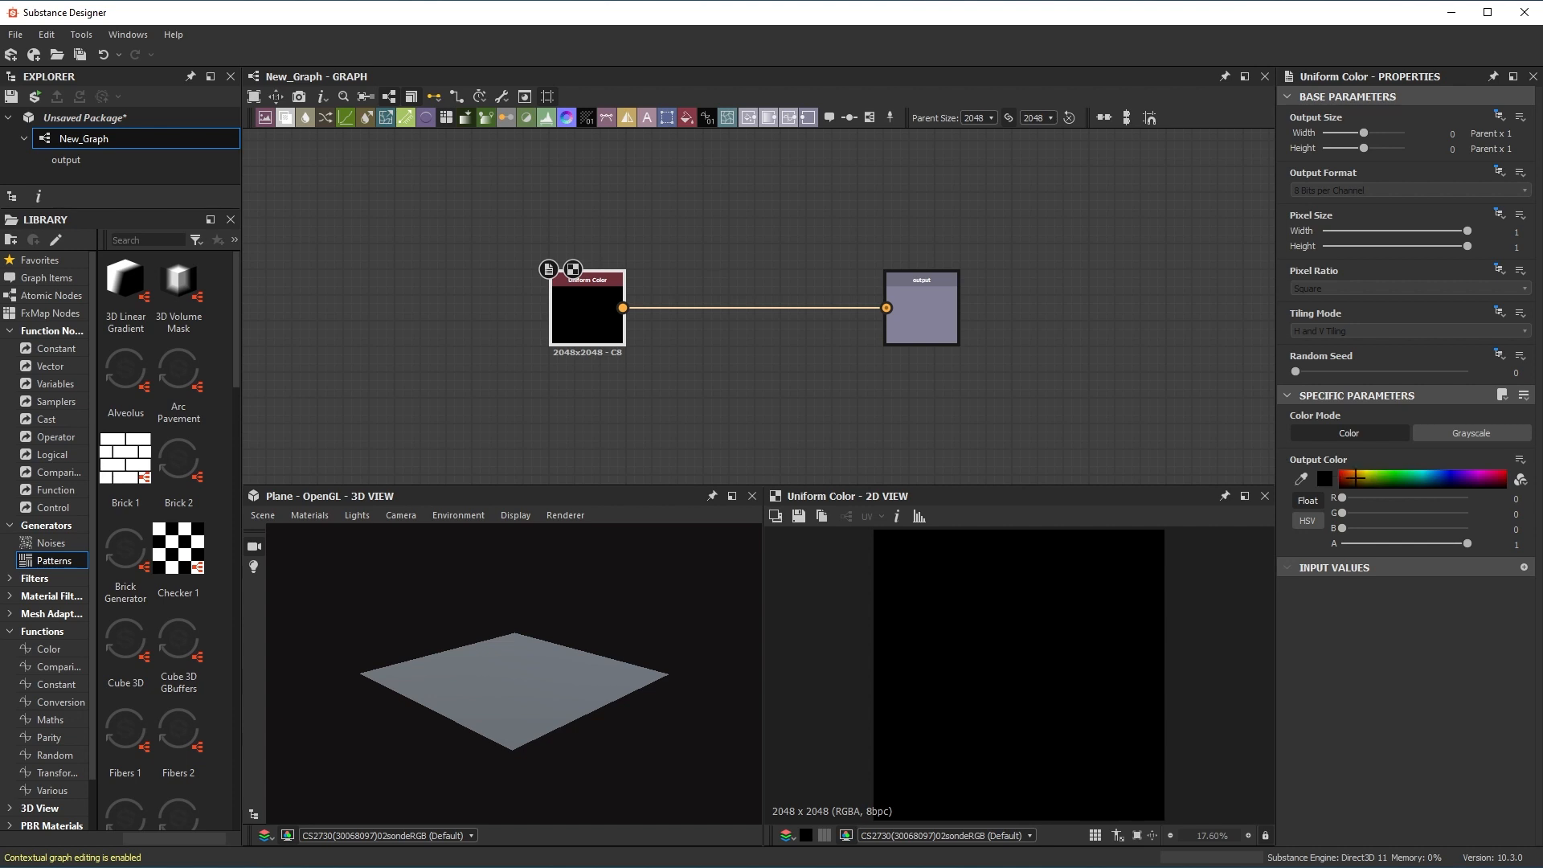
left_click(1522, 482)
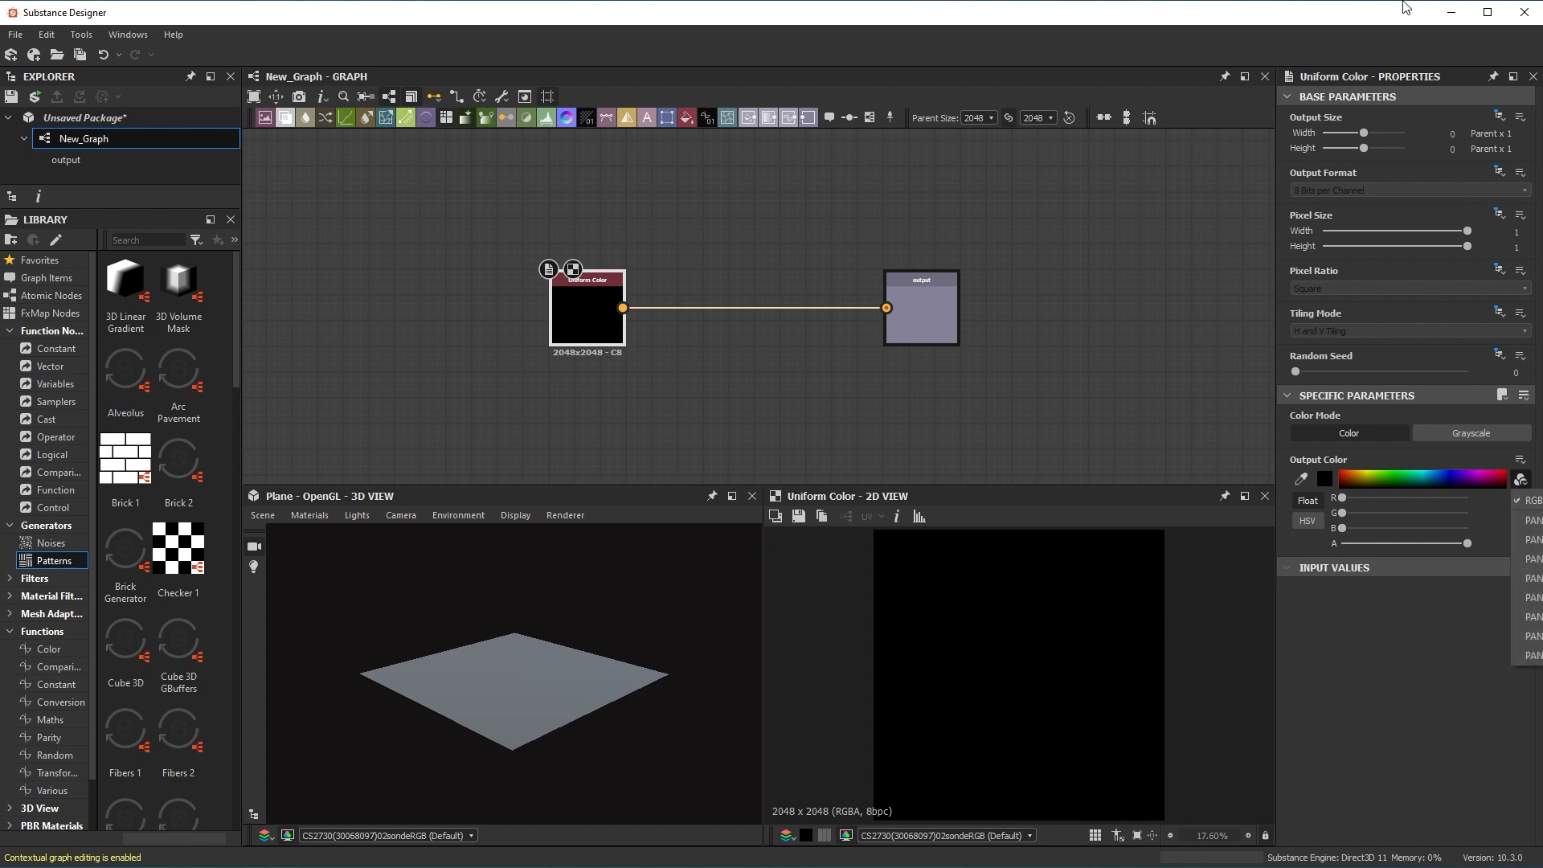
left_click(1392, 15)
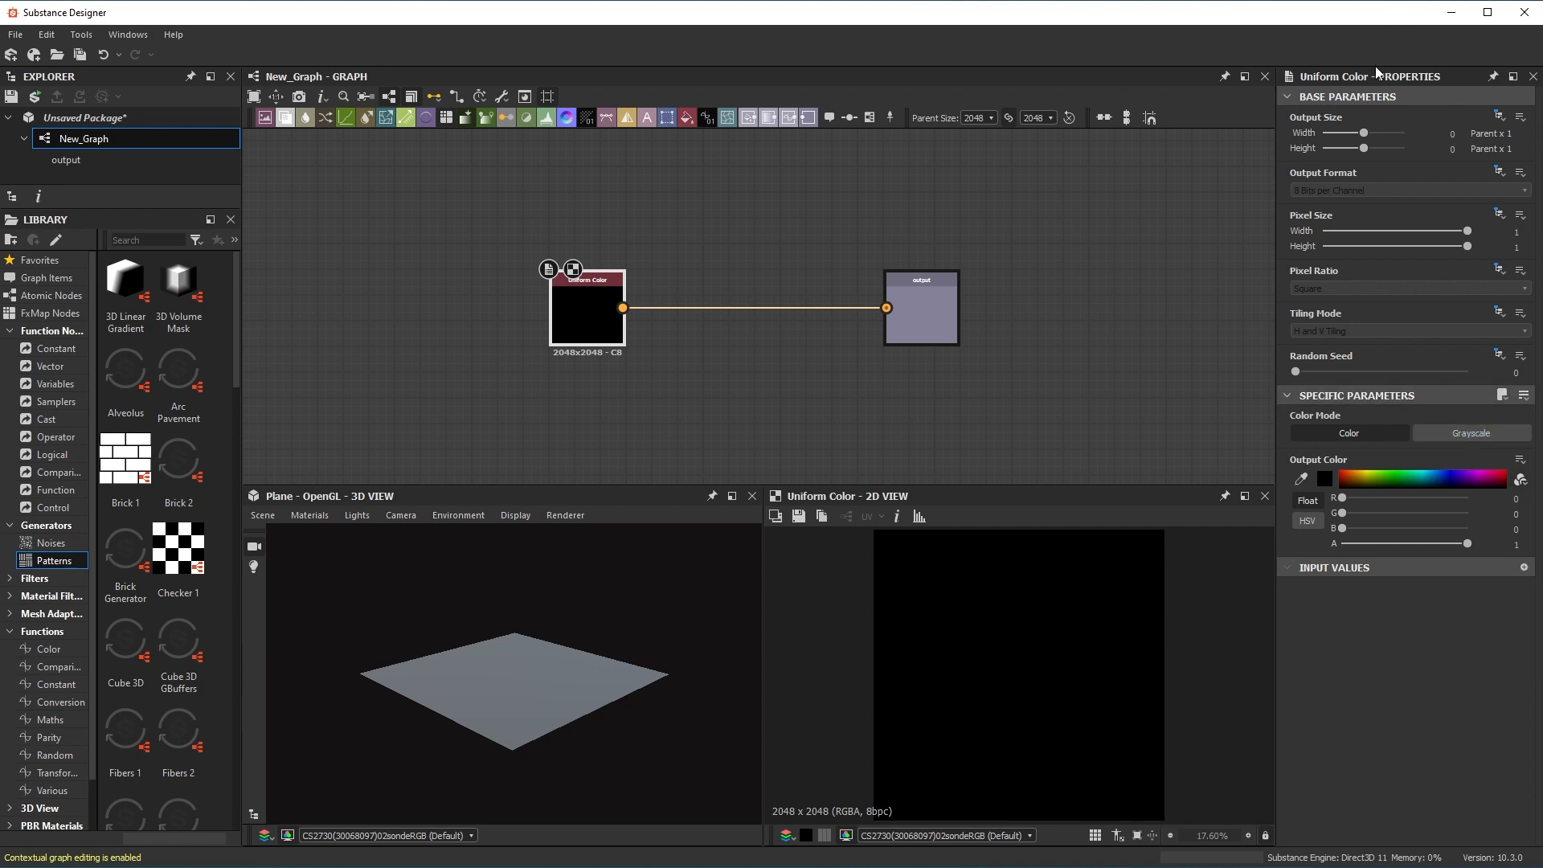
left_click_drag(1480, 77, 435, 283)
left_click_drag(475, 485, 473, 615)
Switch the Uniform Color node's output color to the PANTONE solid coated library and pick PANTONE 465 C from its swatches.
left_click(539, 478)
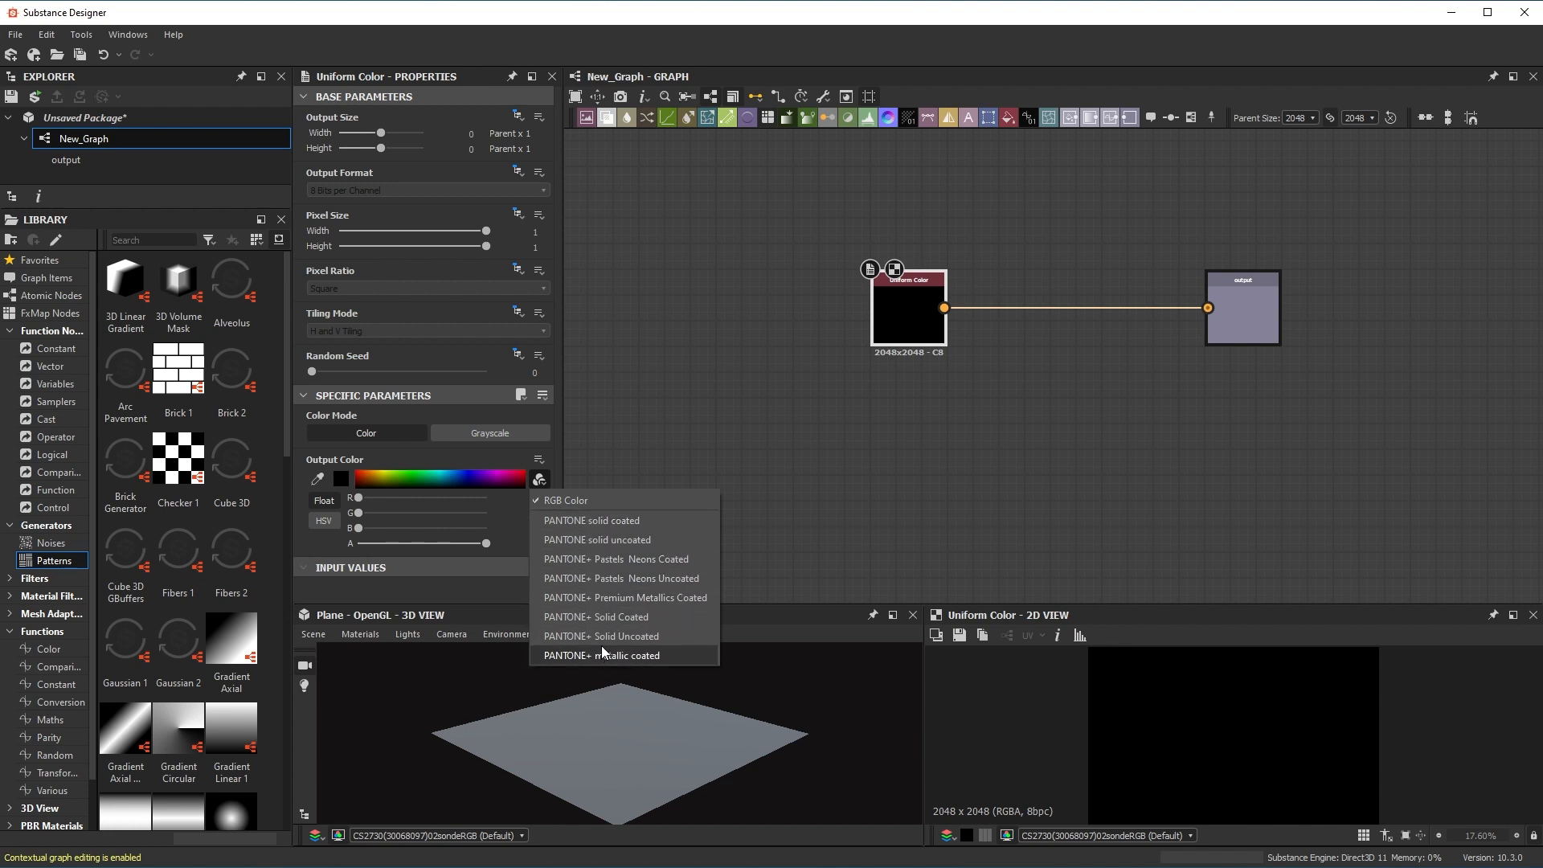
left_click(599, 522)
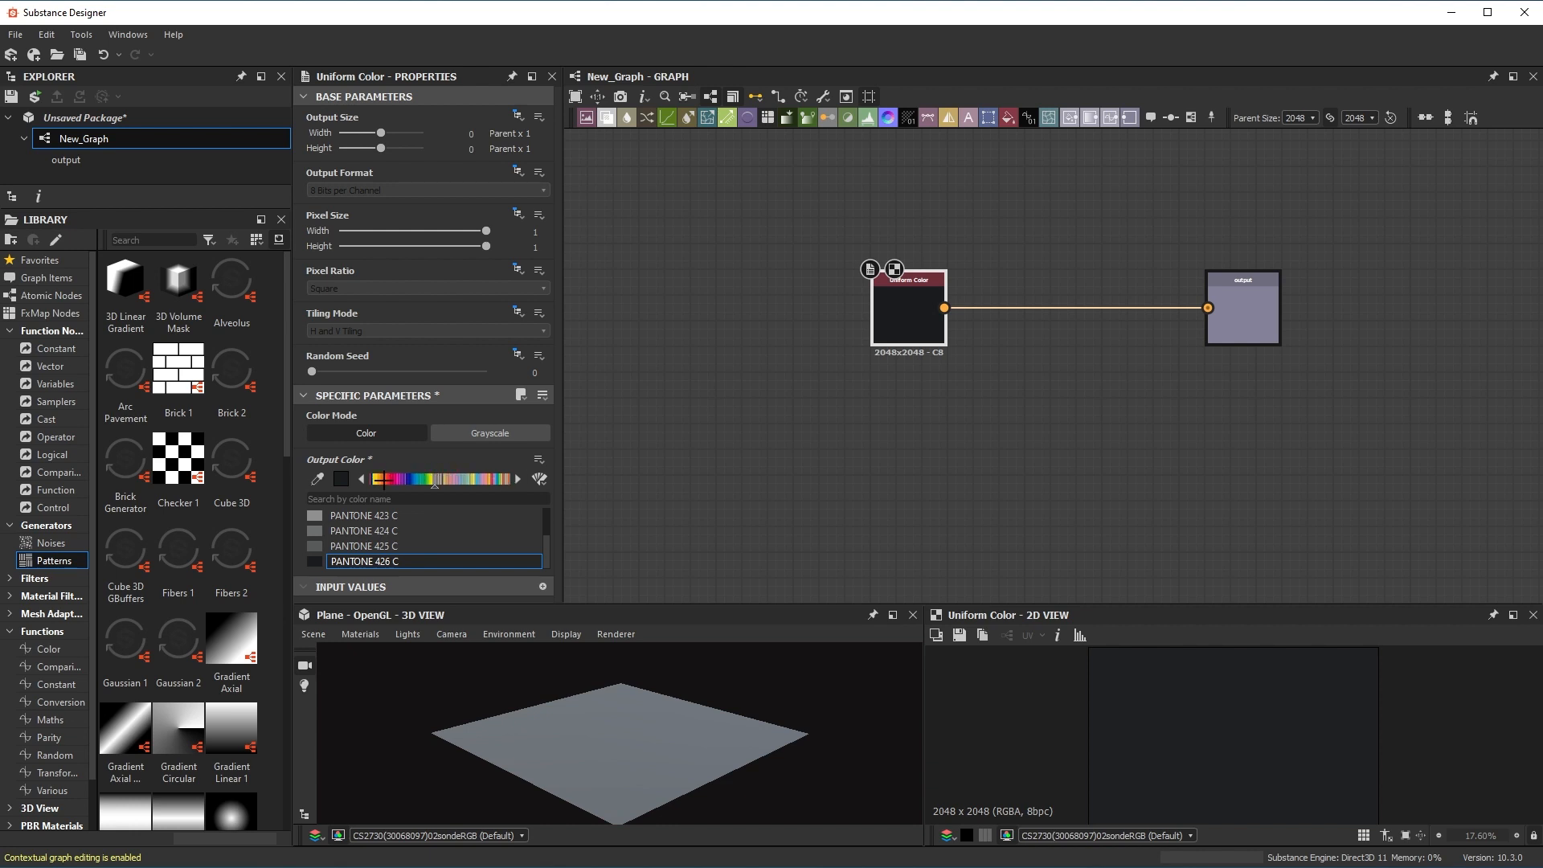
left_click(516, 479)
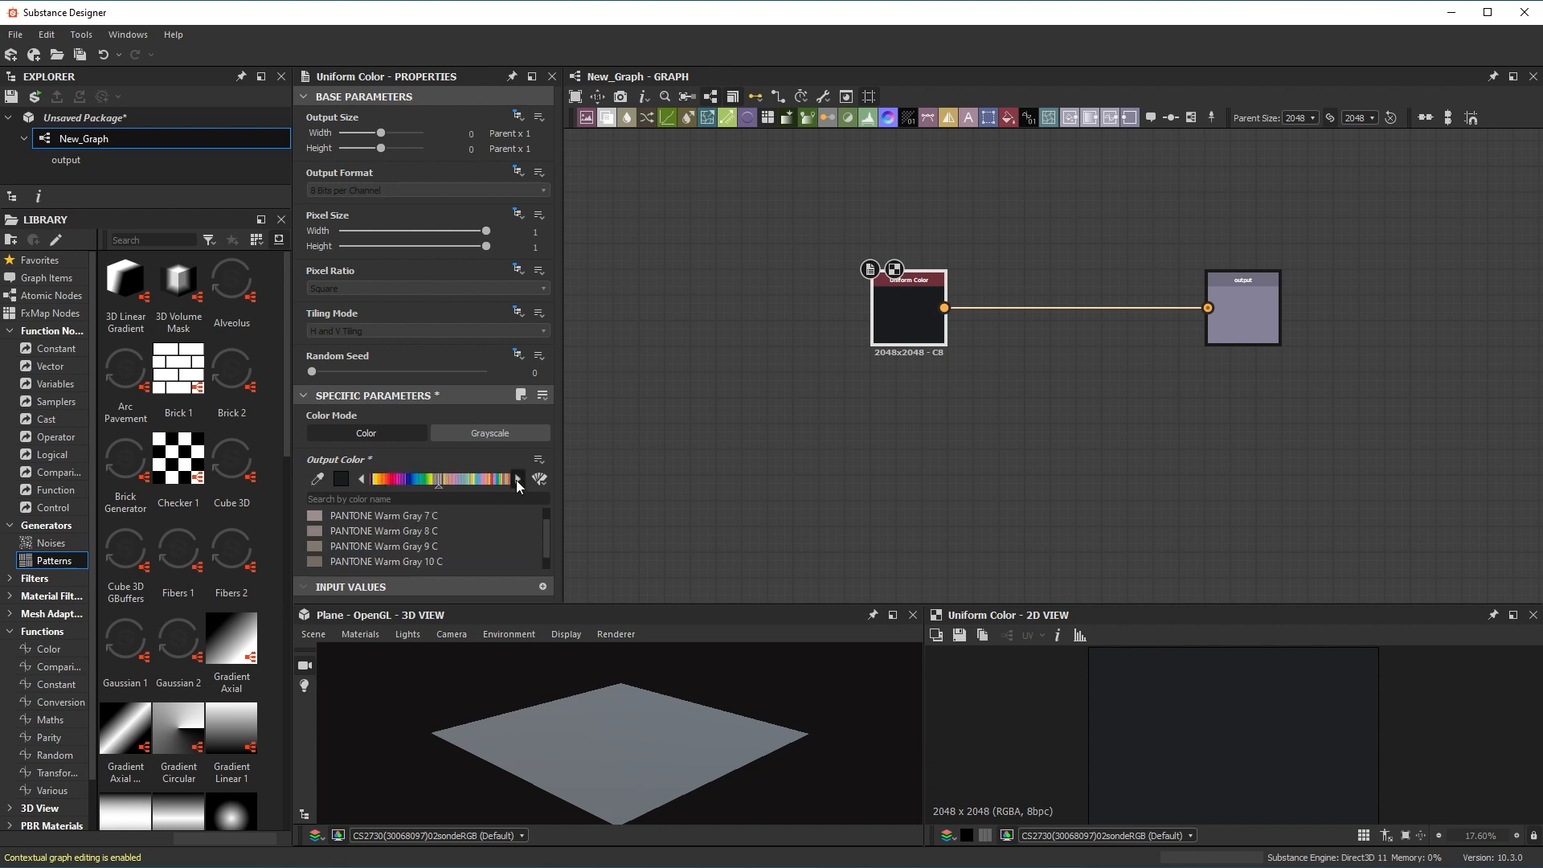
left_click(516, 479)
left_click(516, 480)
left_click(516, 480)
left_click(516, 479)
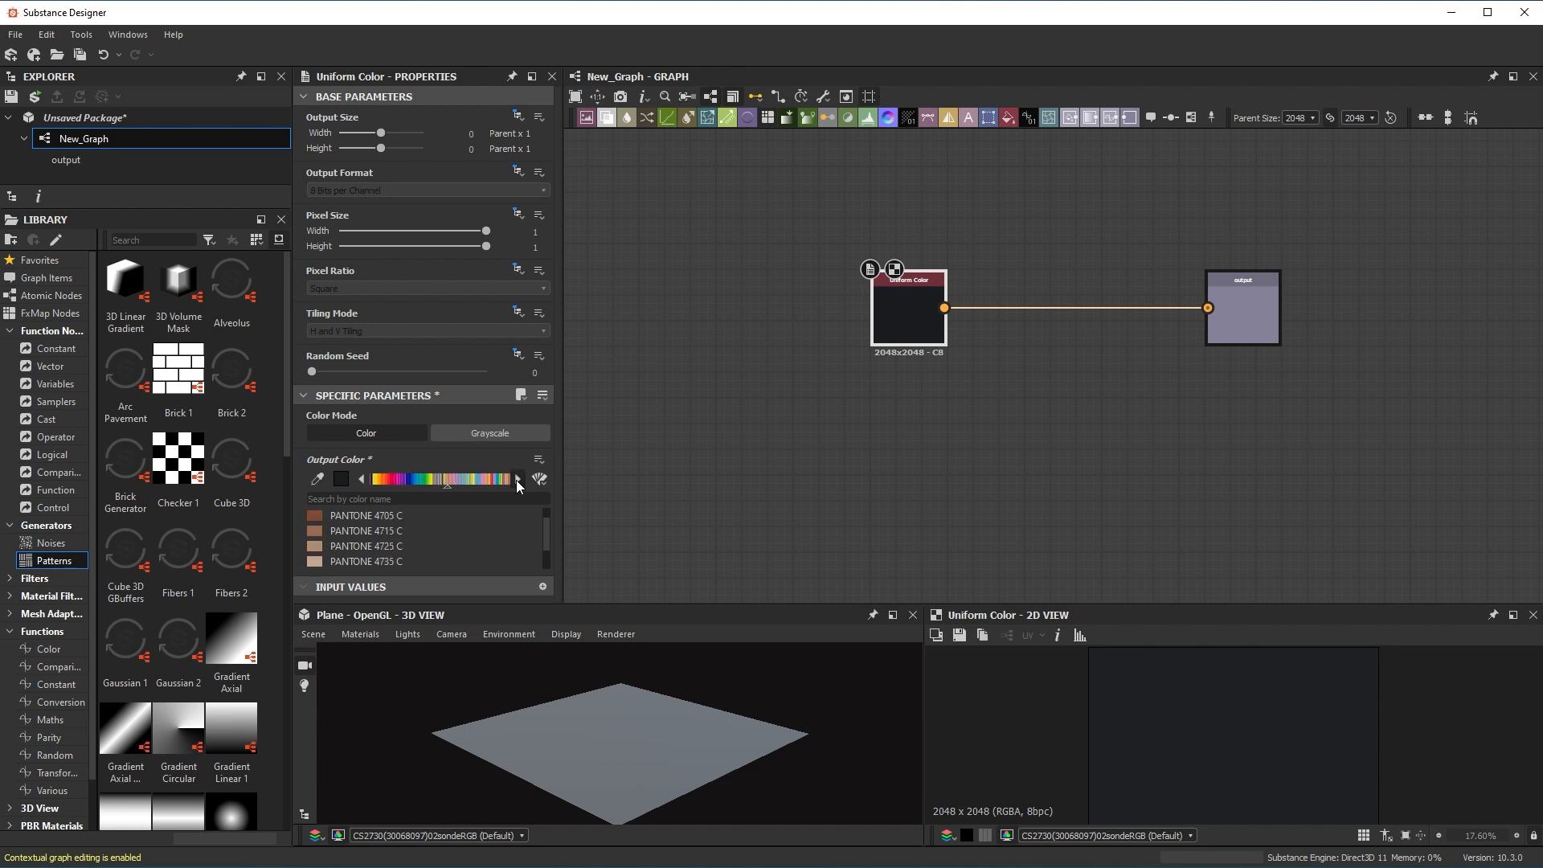
left_click(361, 479)
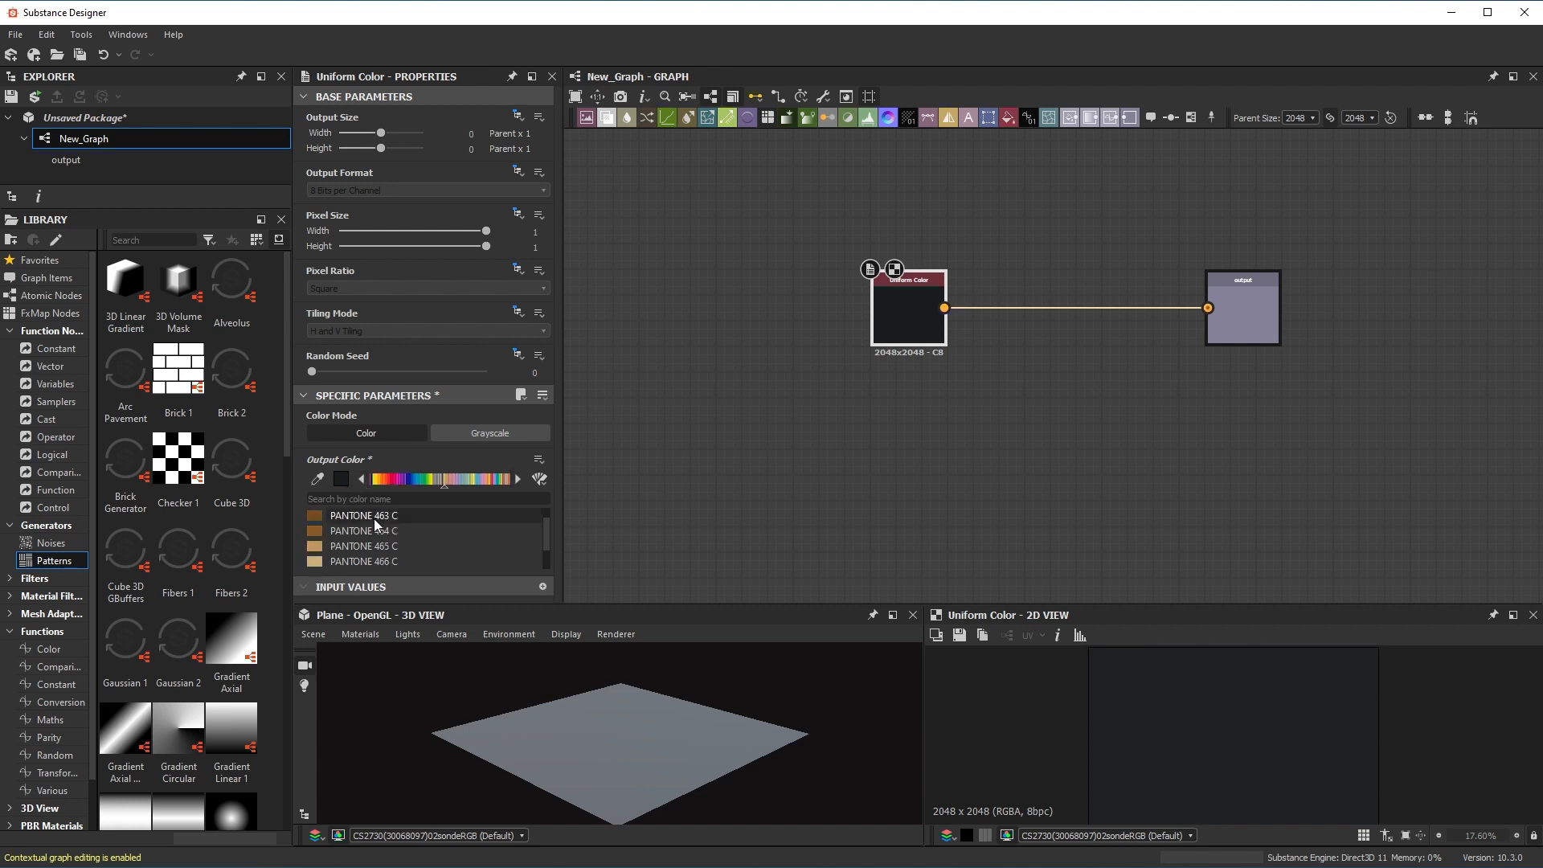
left_click(364, 546)
left_click_drag(543, 527, 538, 546)
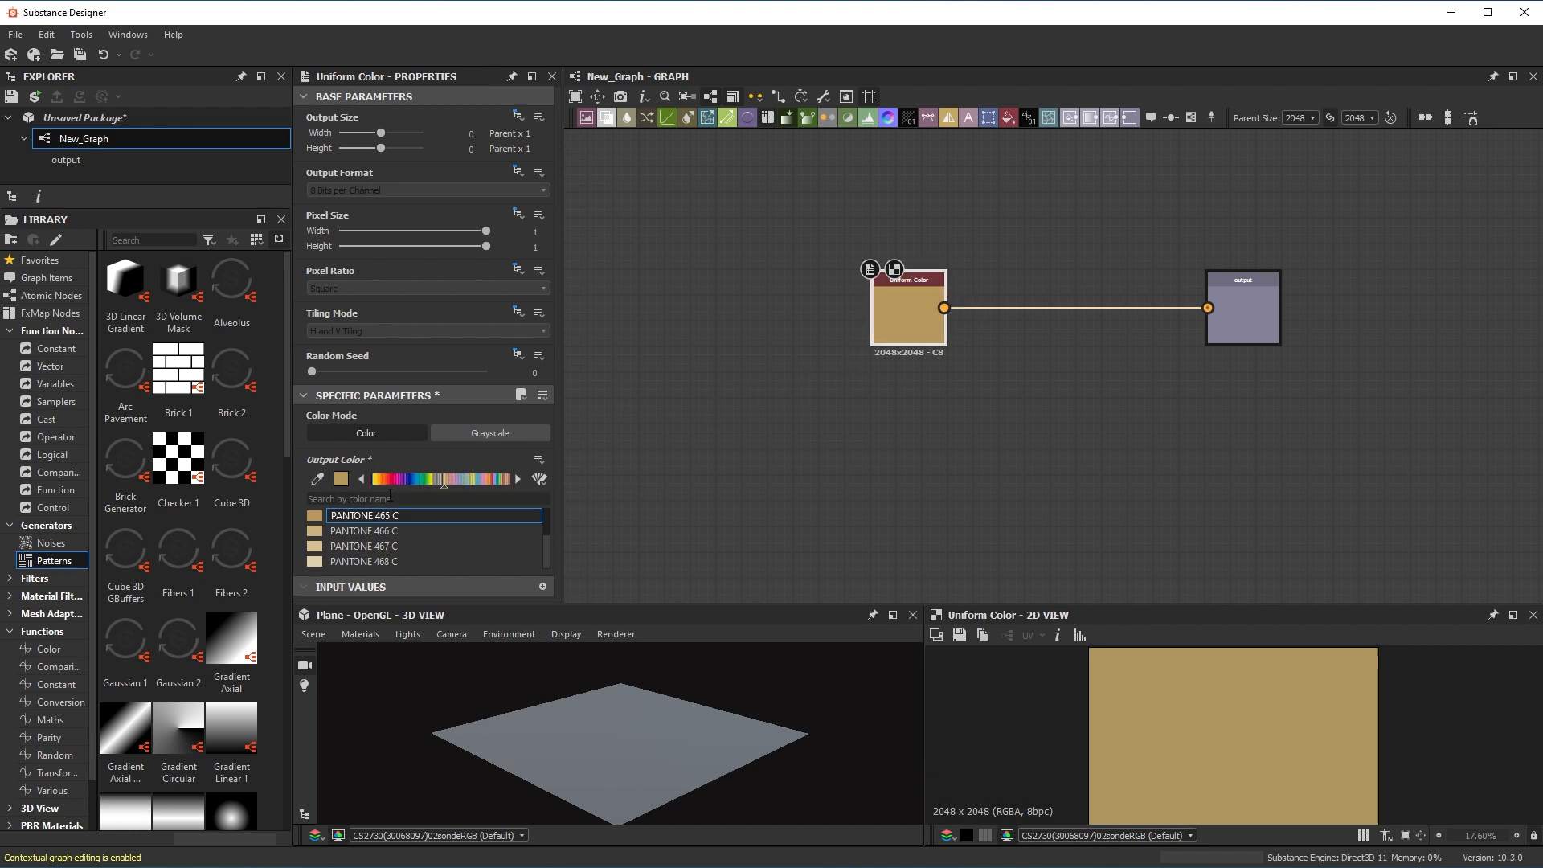
Search the color names for "Rhodam" and assign PANTONE Rhodamine Red C as the output color.
left_click(384, 498)
type("Rhoda")
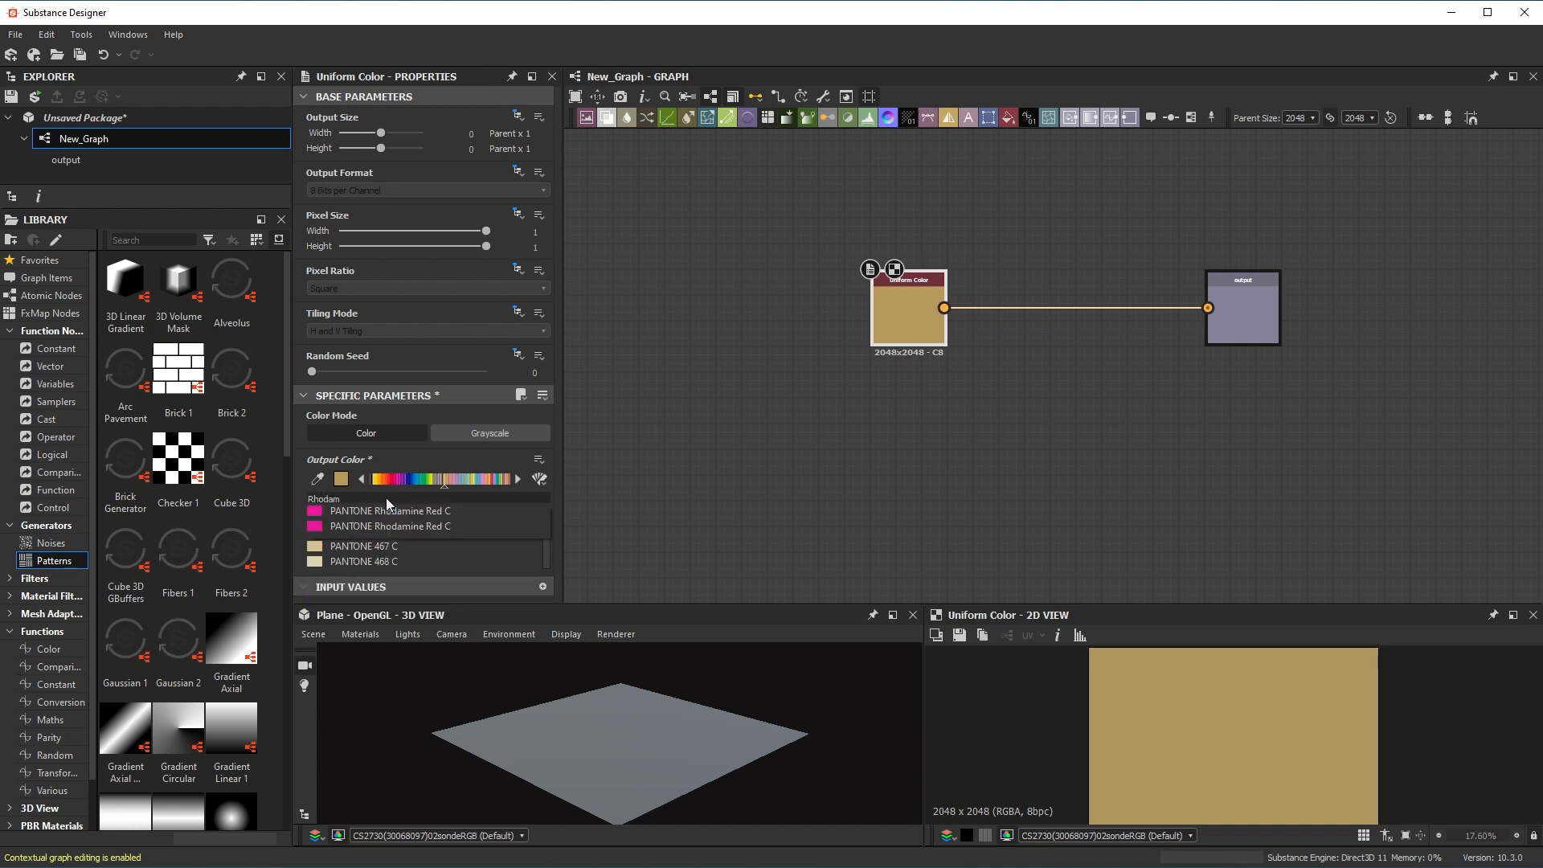
type("m")
left_click(390, 514)
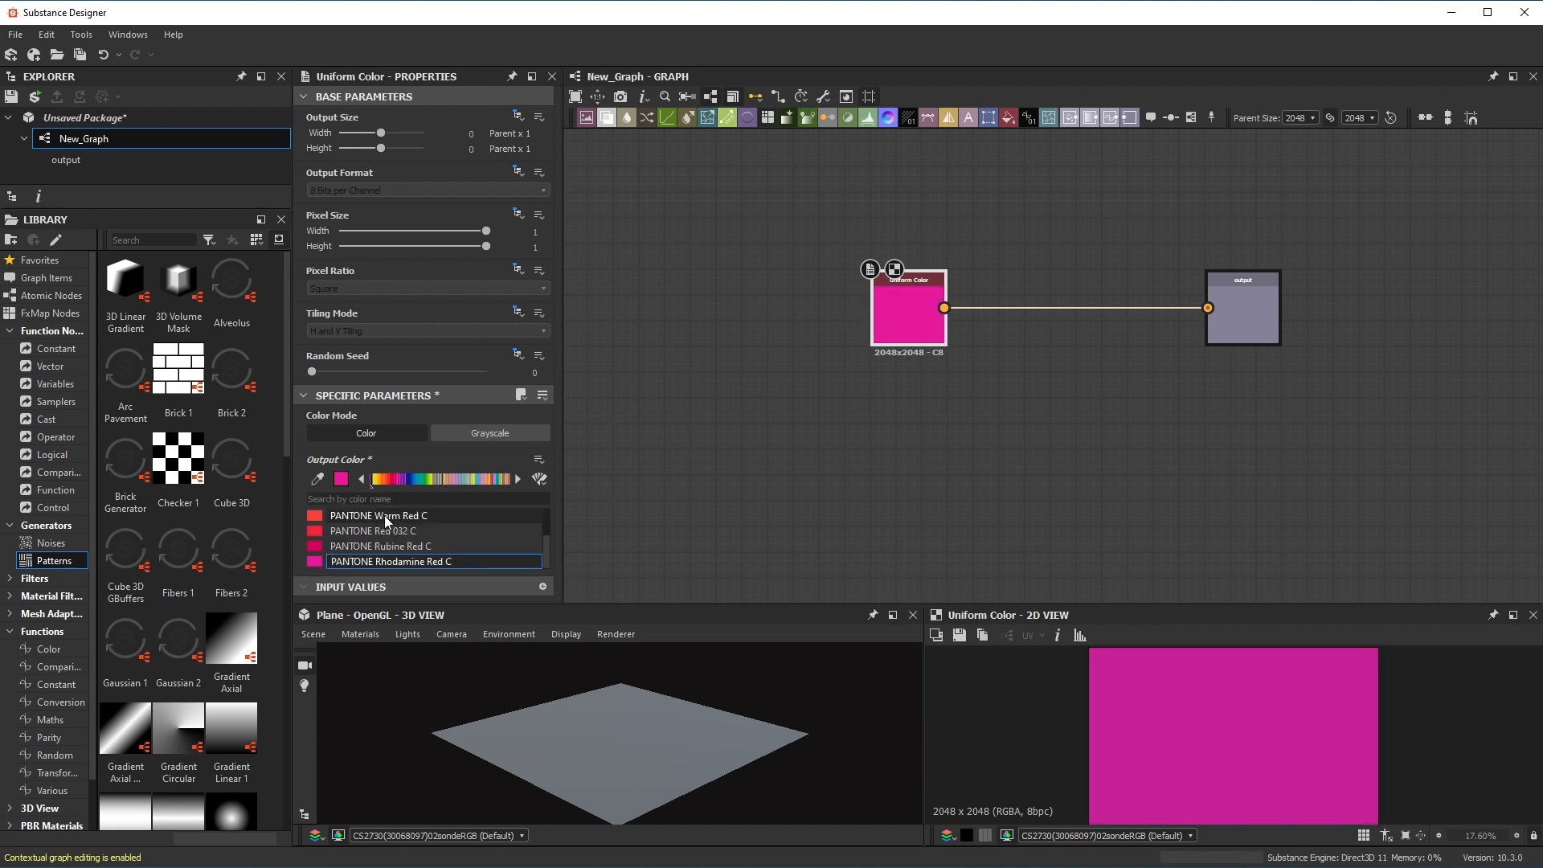
Open the output color in an enlarged Color Editor and choose PANTONE Reflex Blue C from its swatches.
left_click(341, 480)
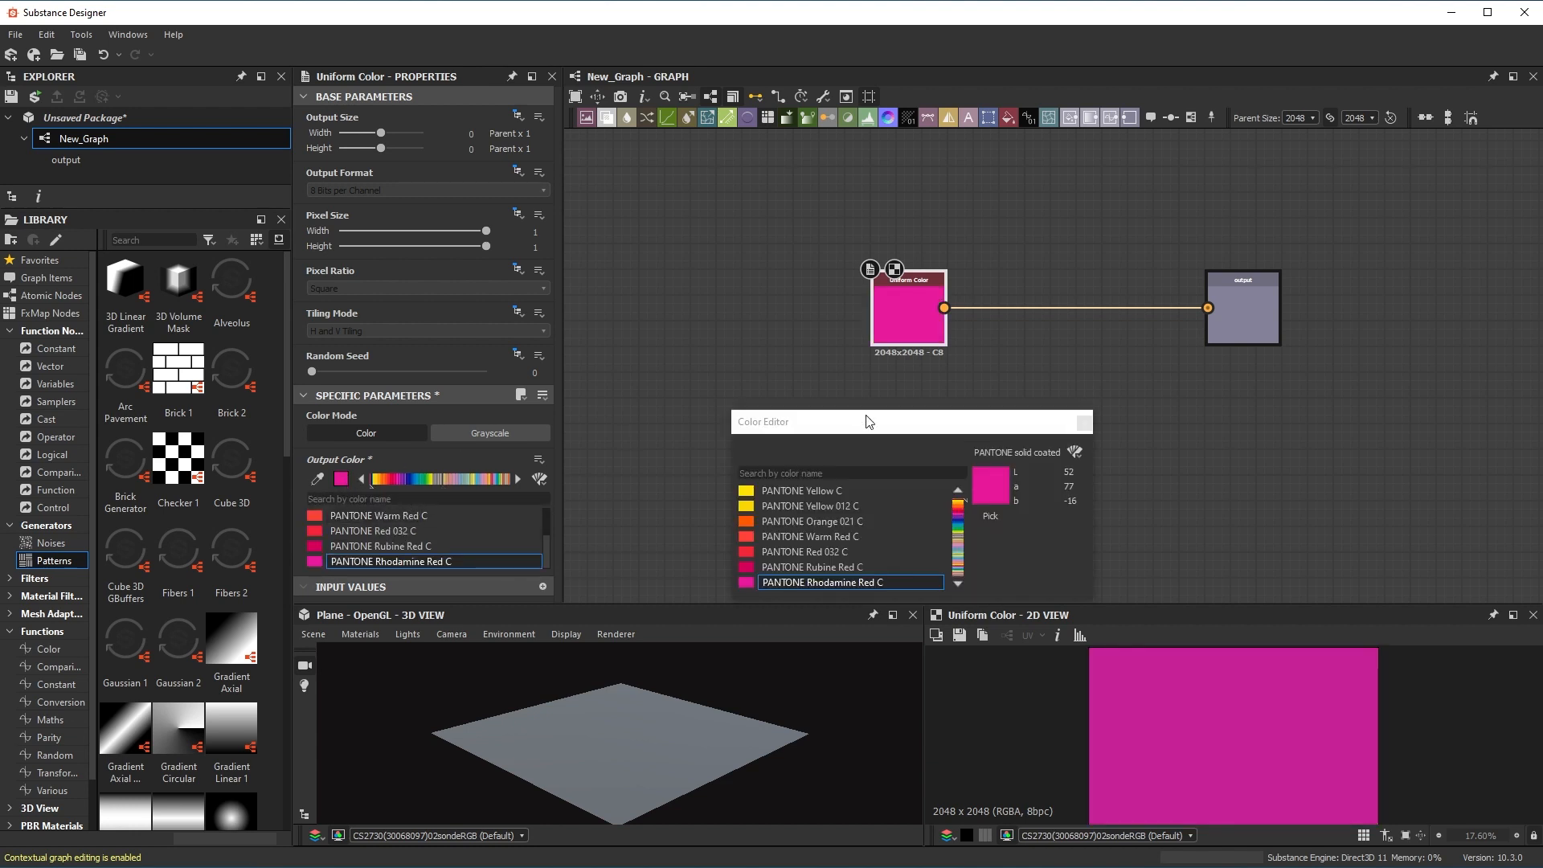
left_click_drag(867, 420, 819, 215)
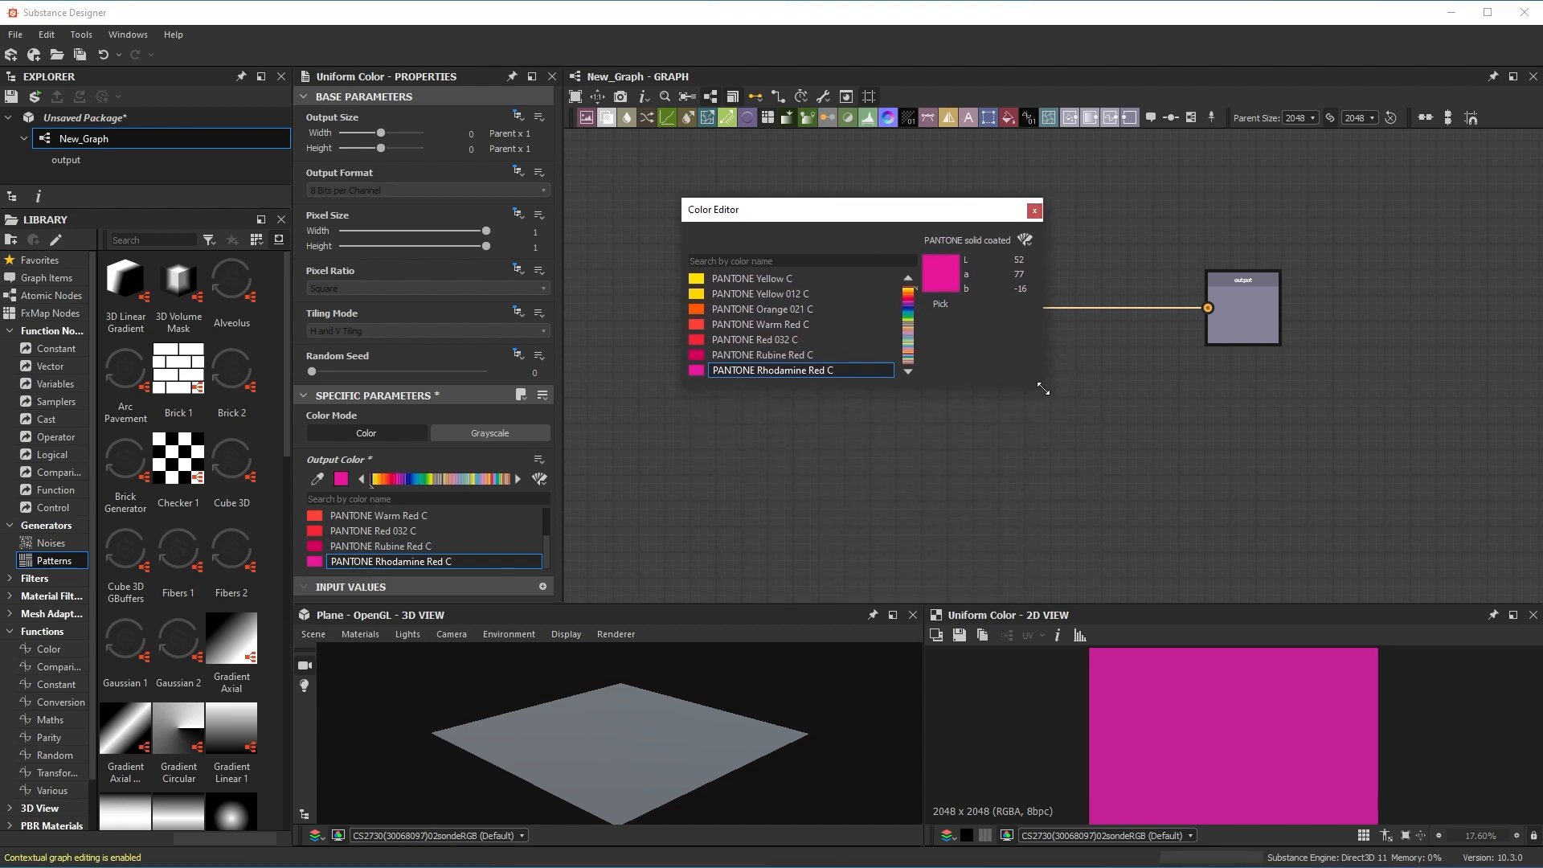
left_click_drag(1043, 389, 1103, 729)
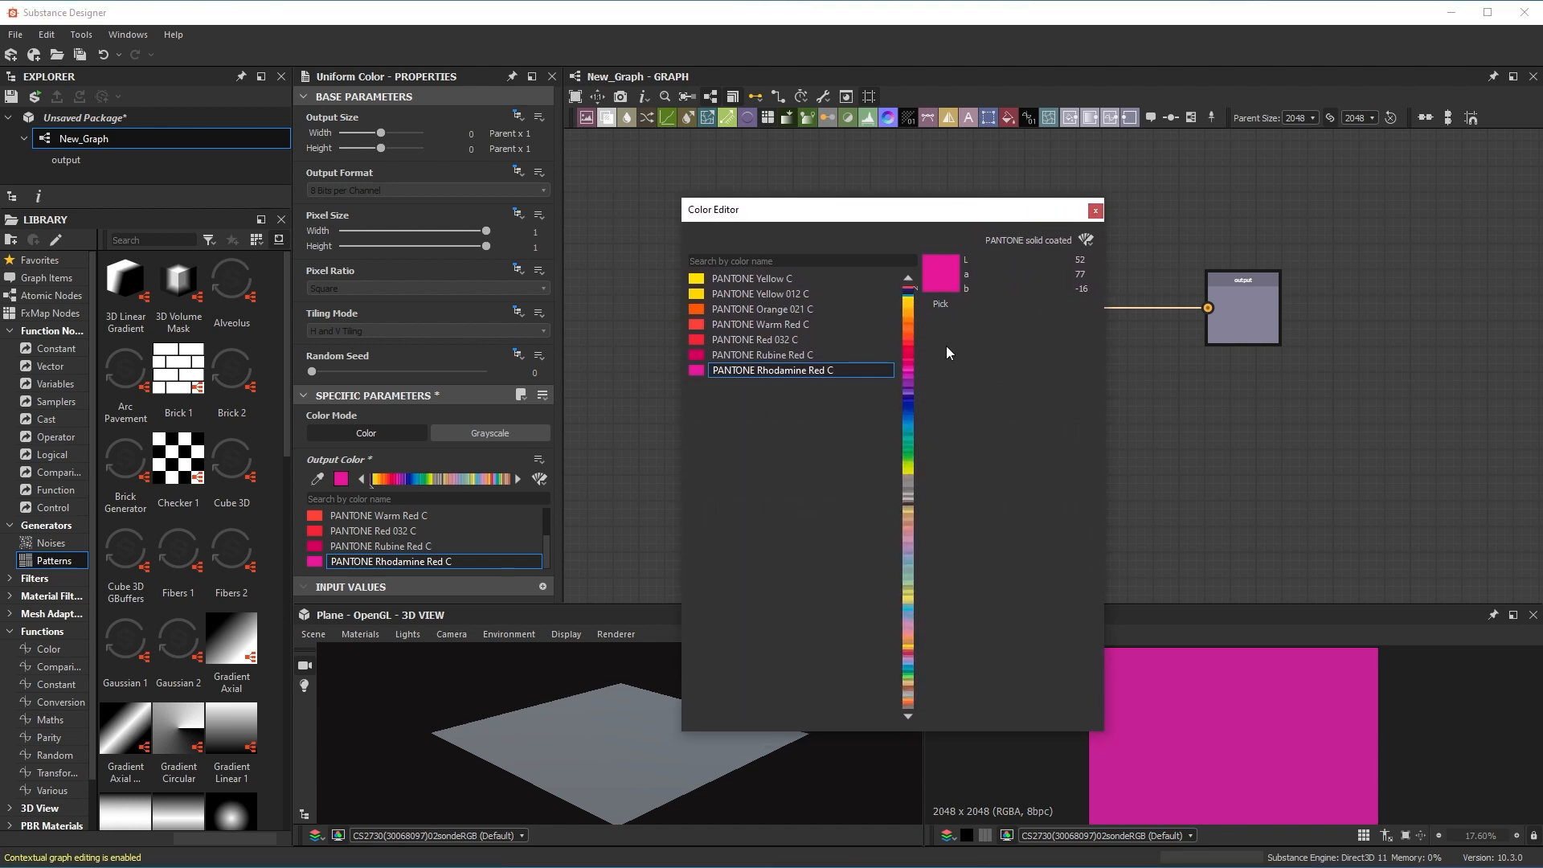
left_click_drag(909, 354, 916, 415)
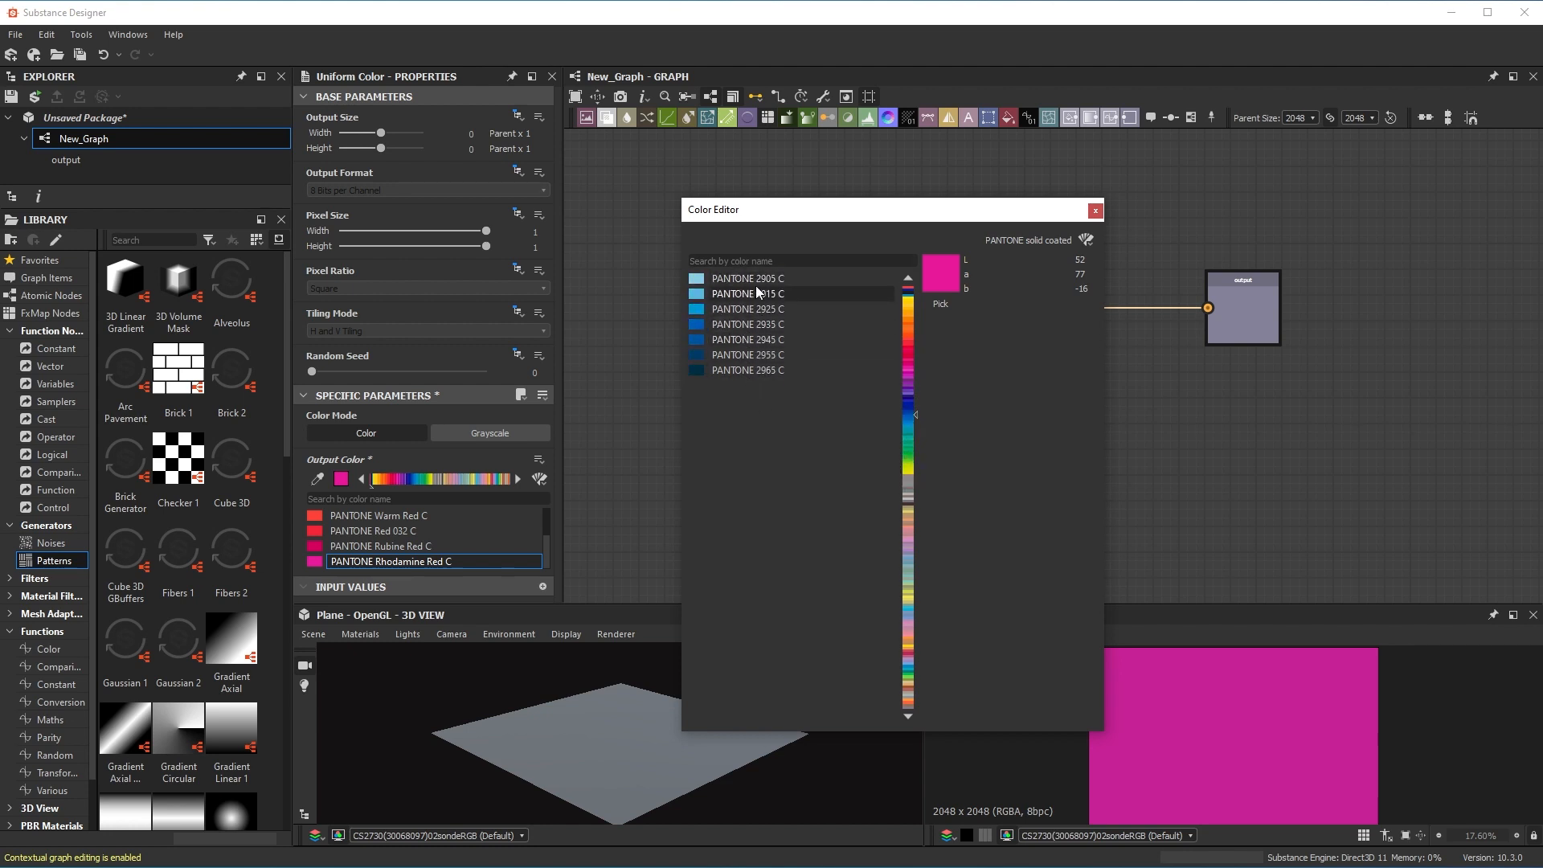
mouse_move(915, 415)
left_mouse_down()
mouse_move(914, 612)
mouse_move(895, 377)
left_mouse_up()
left_click(779, 323)
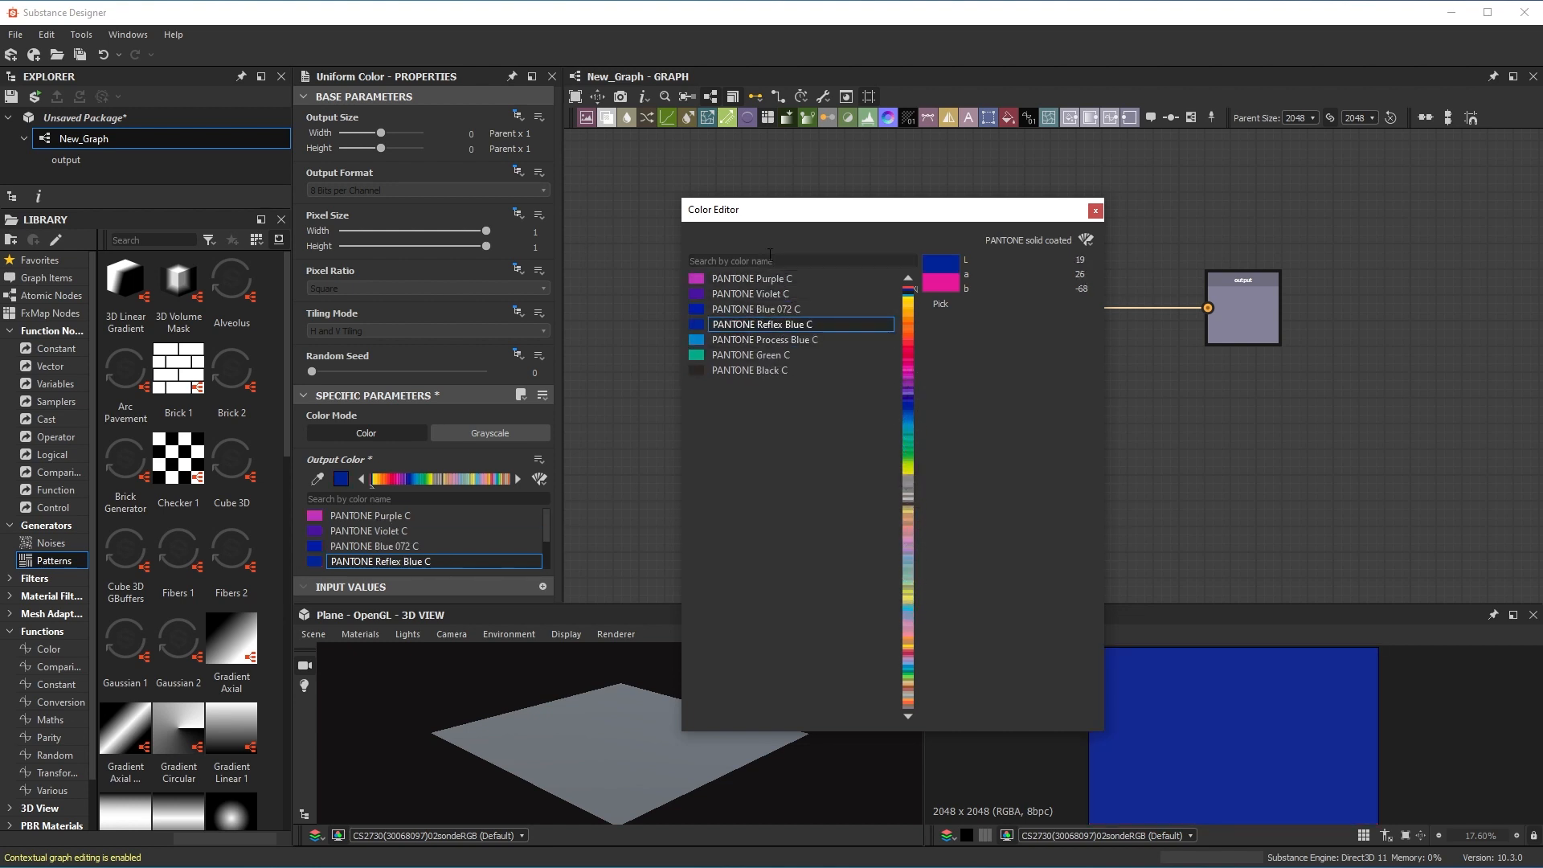
Search the Color Editor's color names for "Turquo" and close the editor without picking a color.
left_click(774, 261)
type("Turquo")
left_click(1094, 210)
Switch the output color to PANTONE+ Solid Coated and sample the dark red of a graph node icon with the eyedropper.
left_click(539, 479)
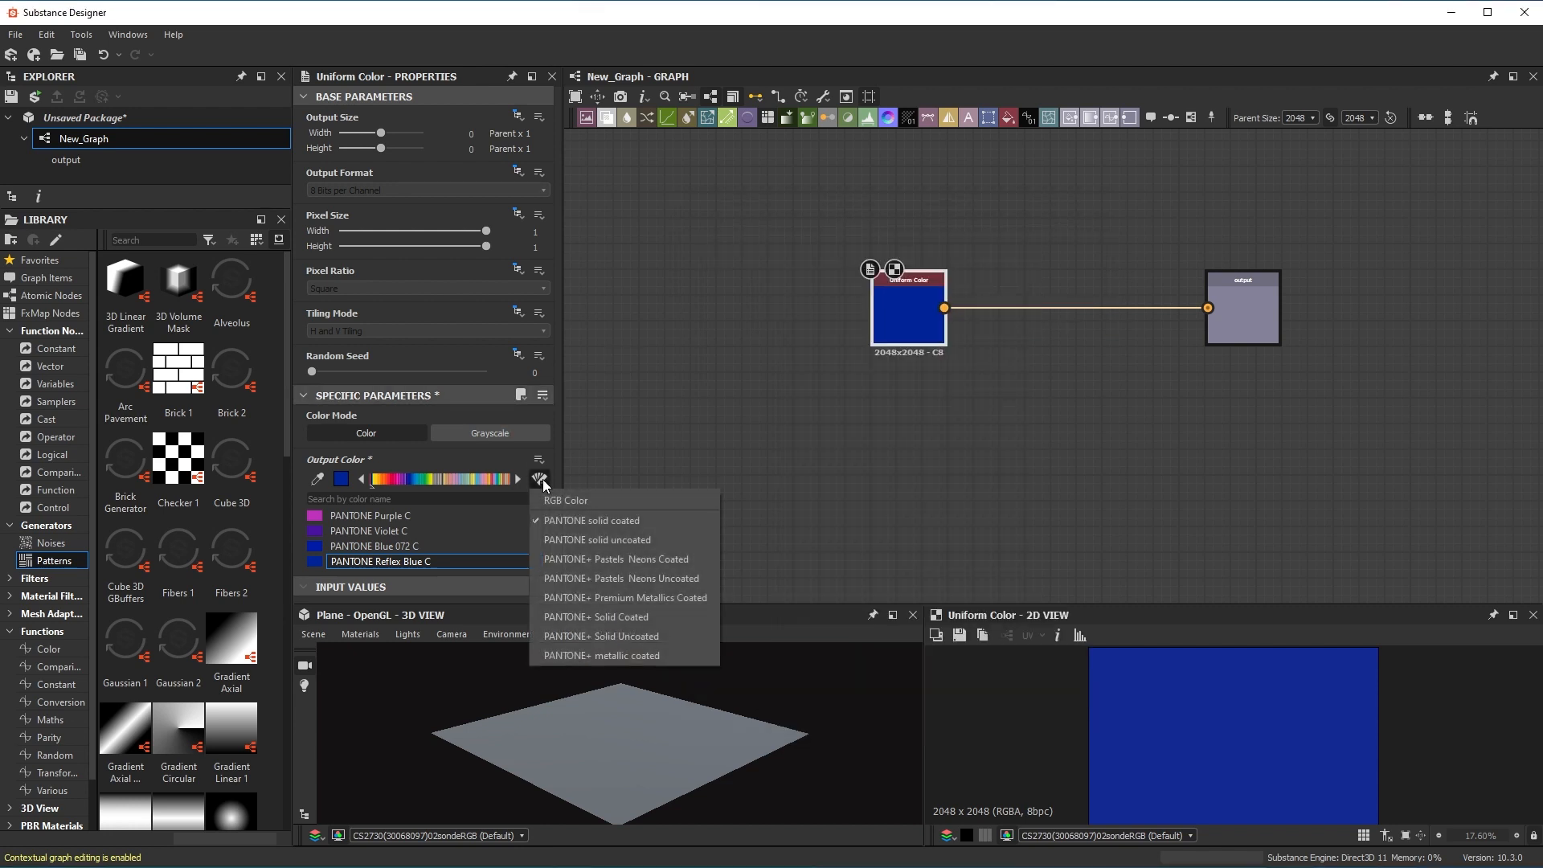
left_click(620, 616)
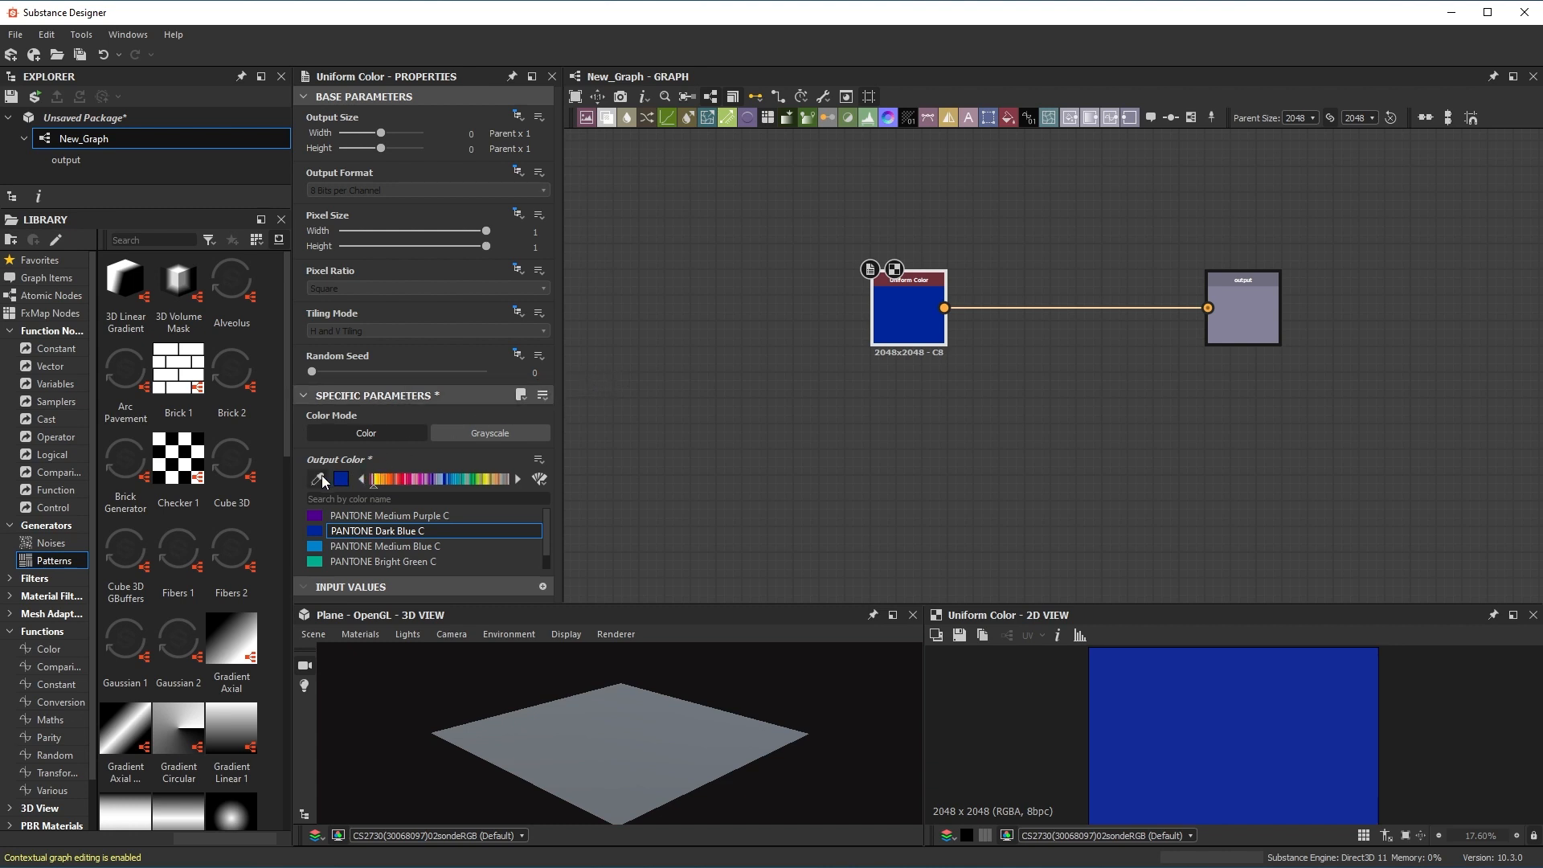
left_click(540, 480)
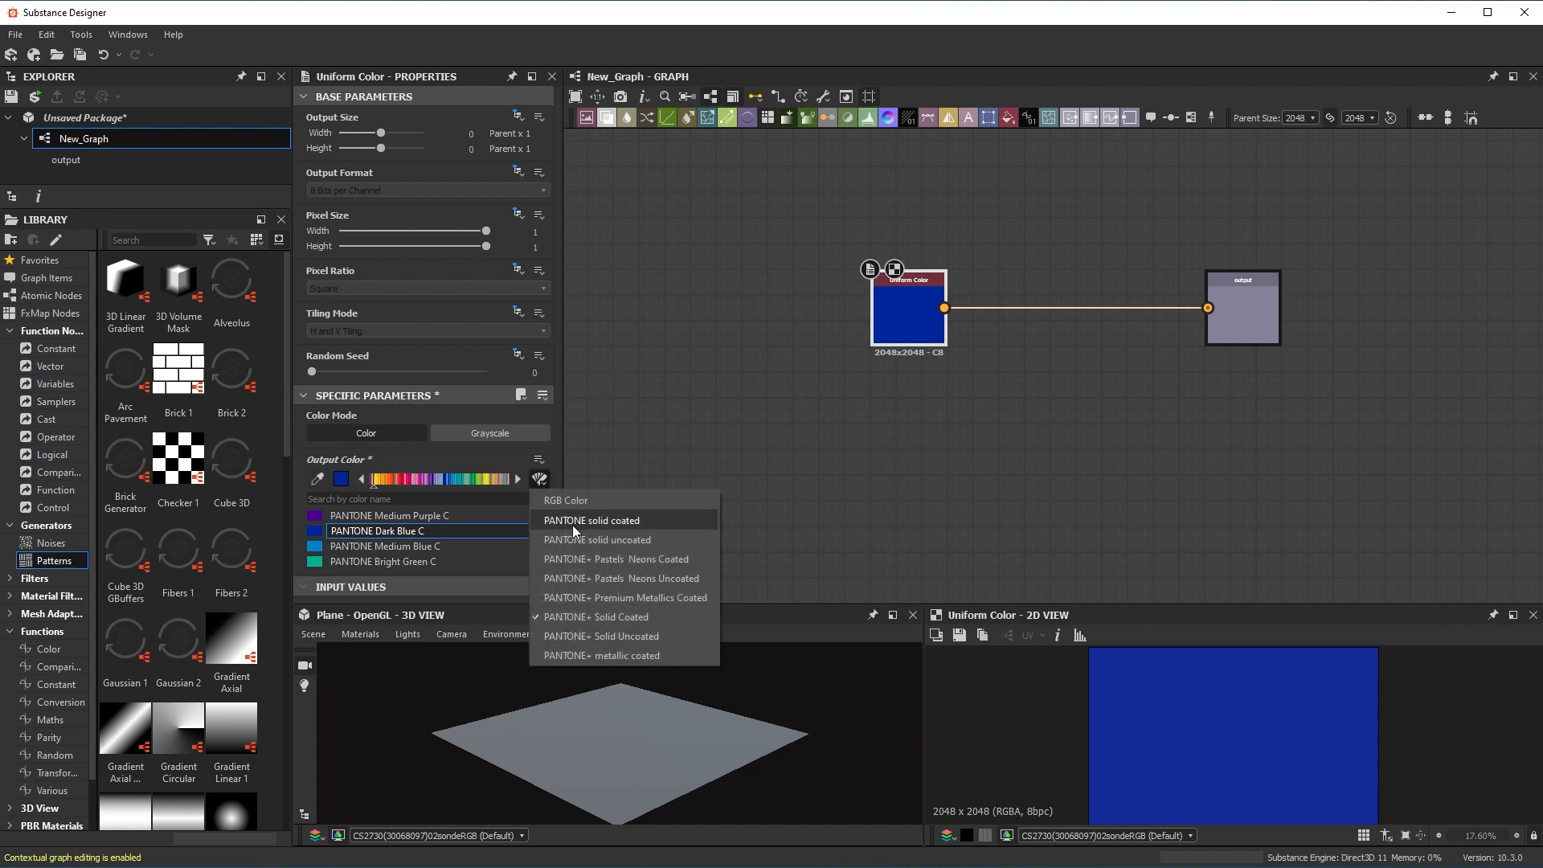
left_click(411, 459)
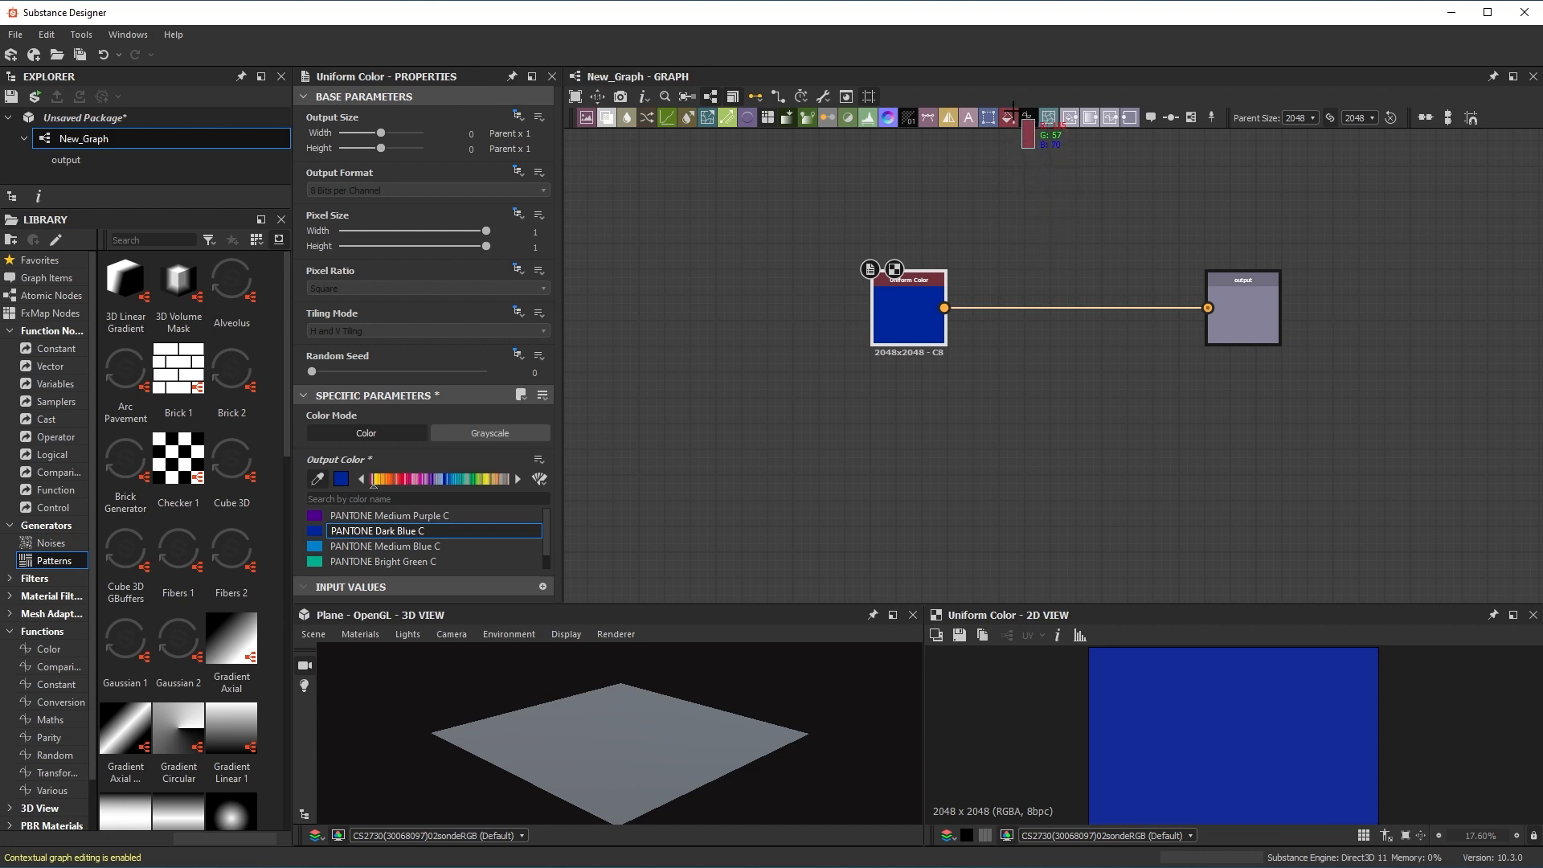
left_click(1027, 118)
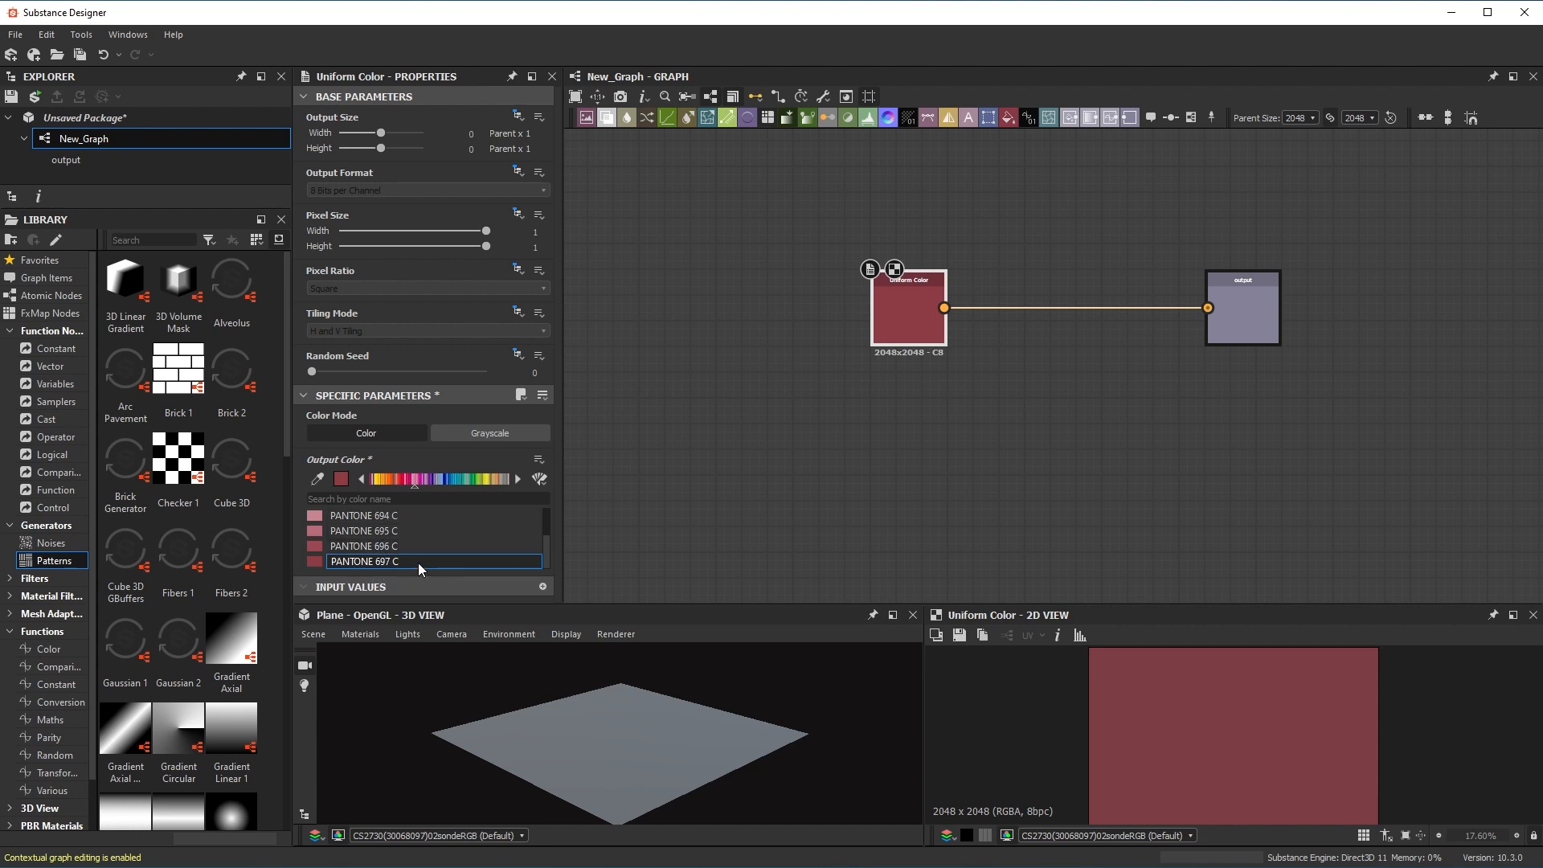
Convert the sampled red to PANTONE solid coated, on to PANTONE solid uncoated, and back to PANTONE solid coated.
left_click(539, 479)
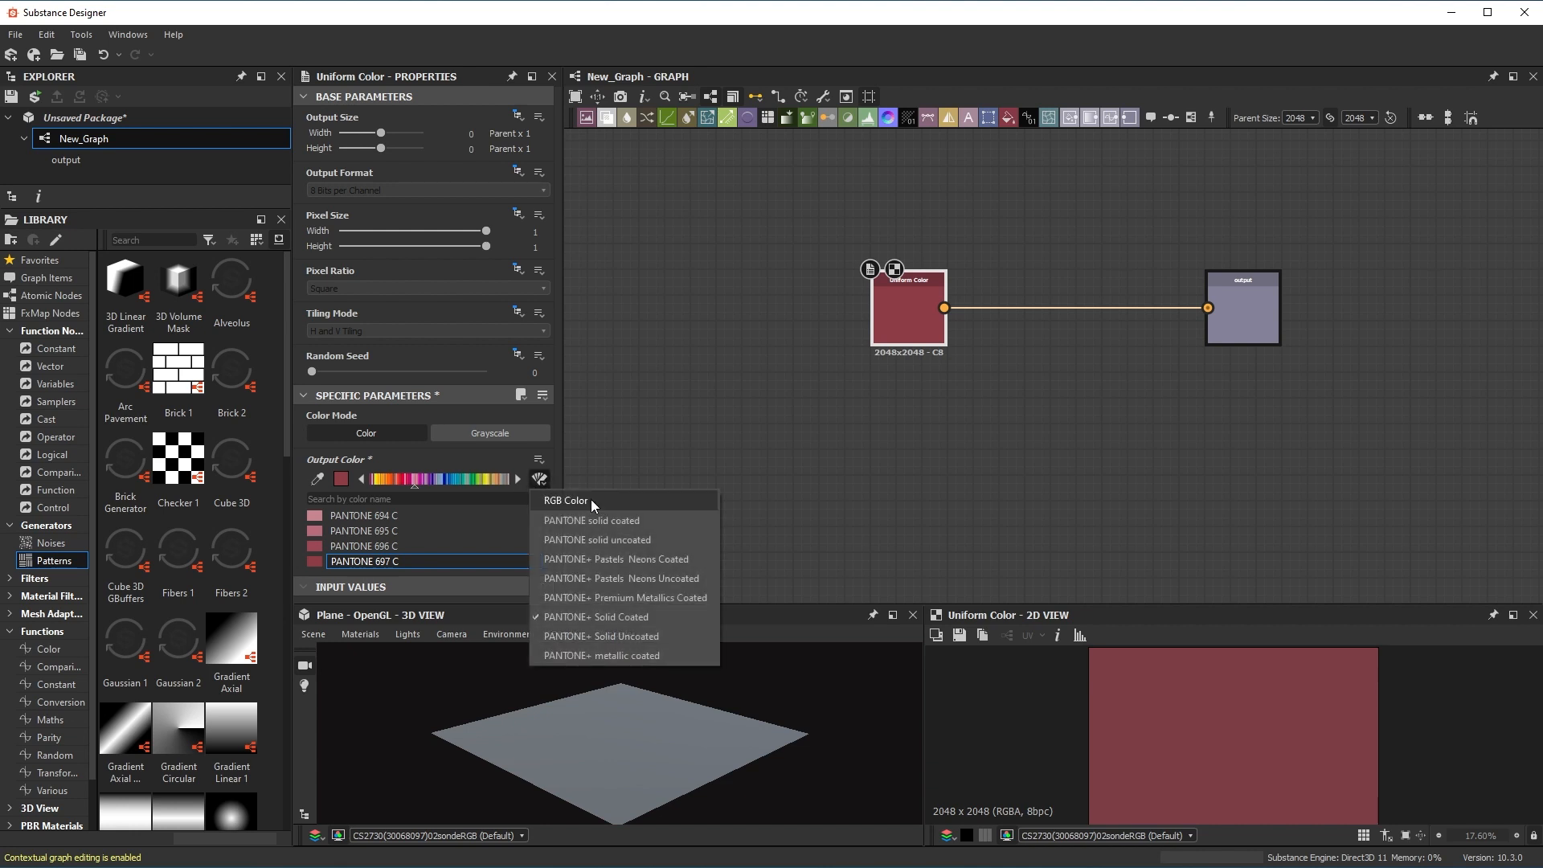
left_click(625, 524)
left_click(539, 479)
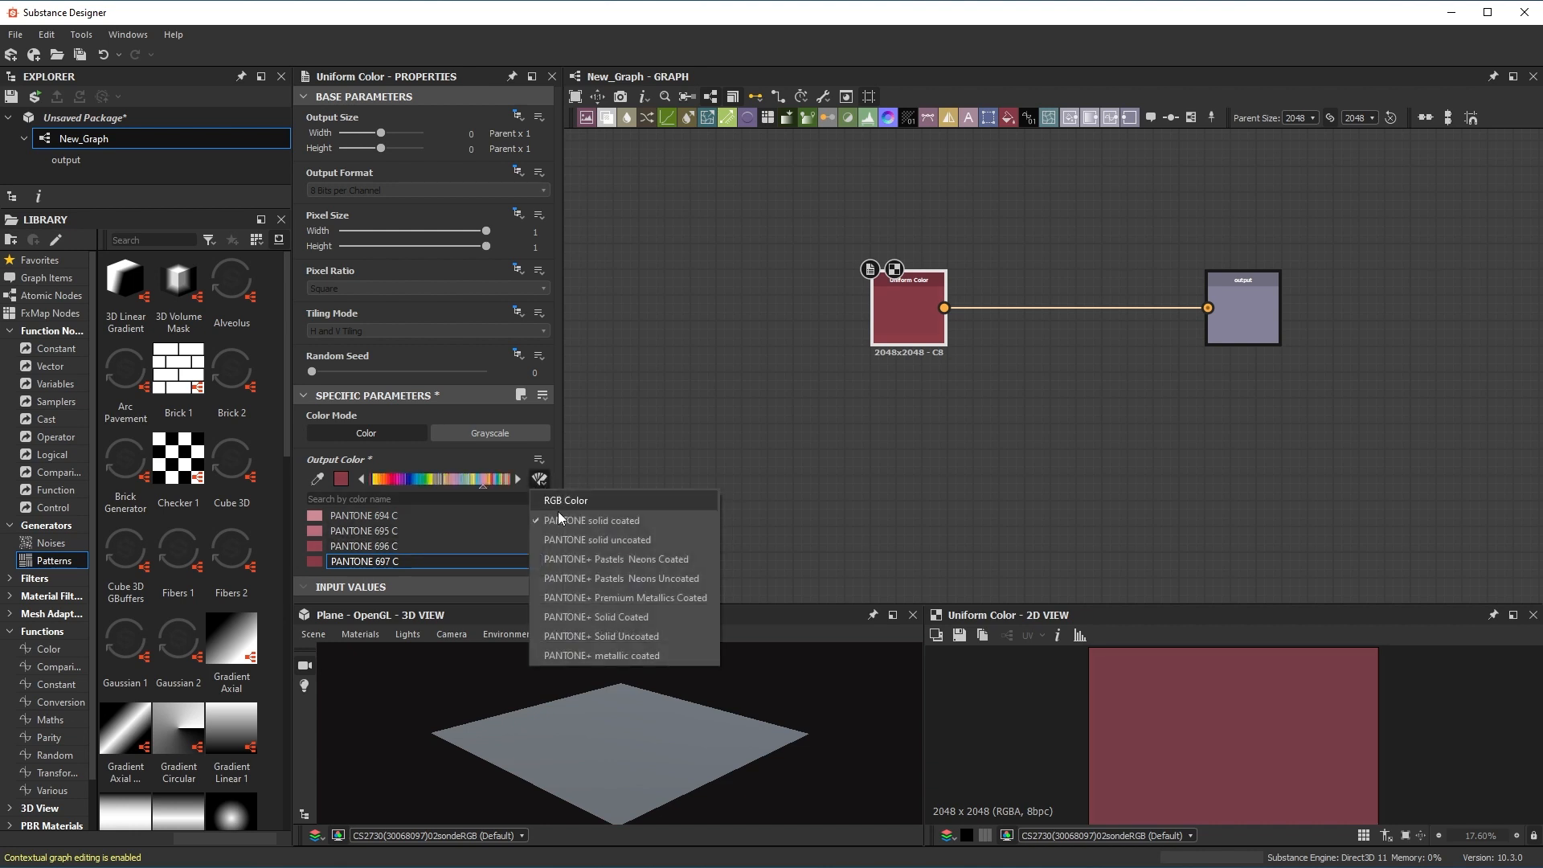
left_click(579, 540)
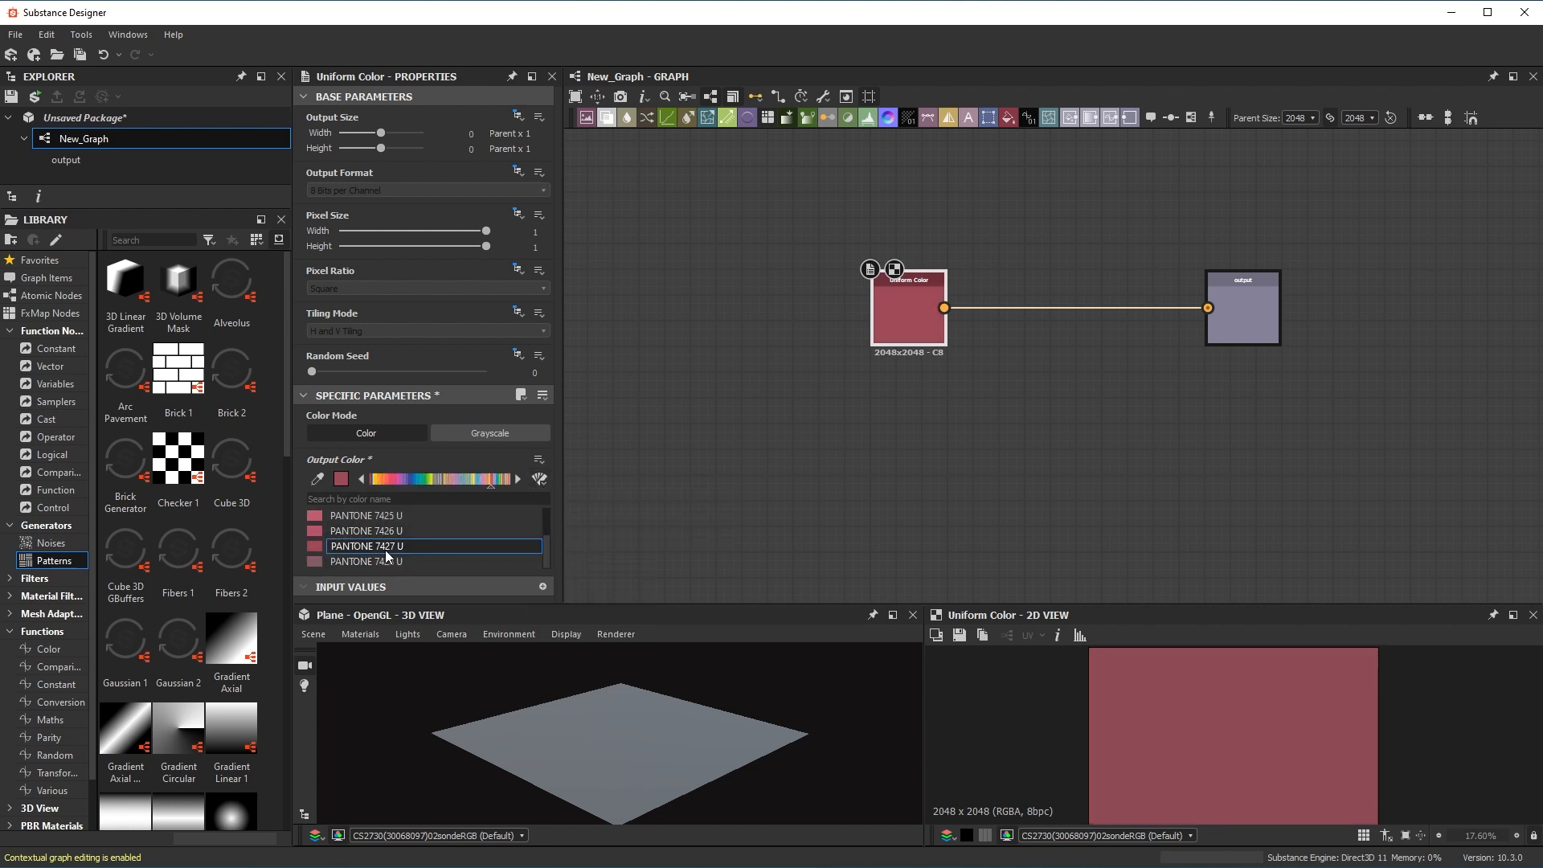
left_click(539, 479)
left_click(582, 521)
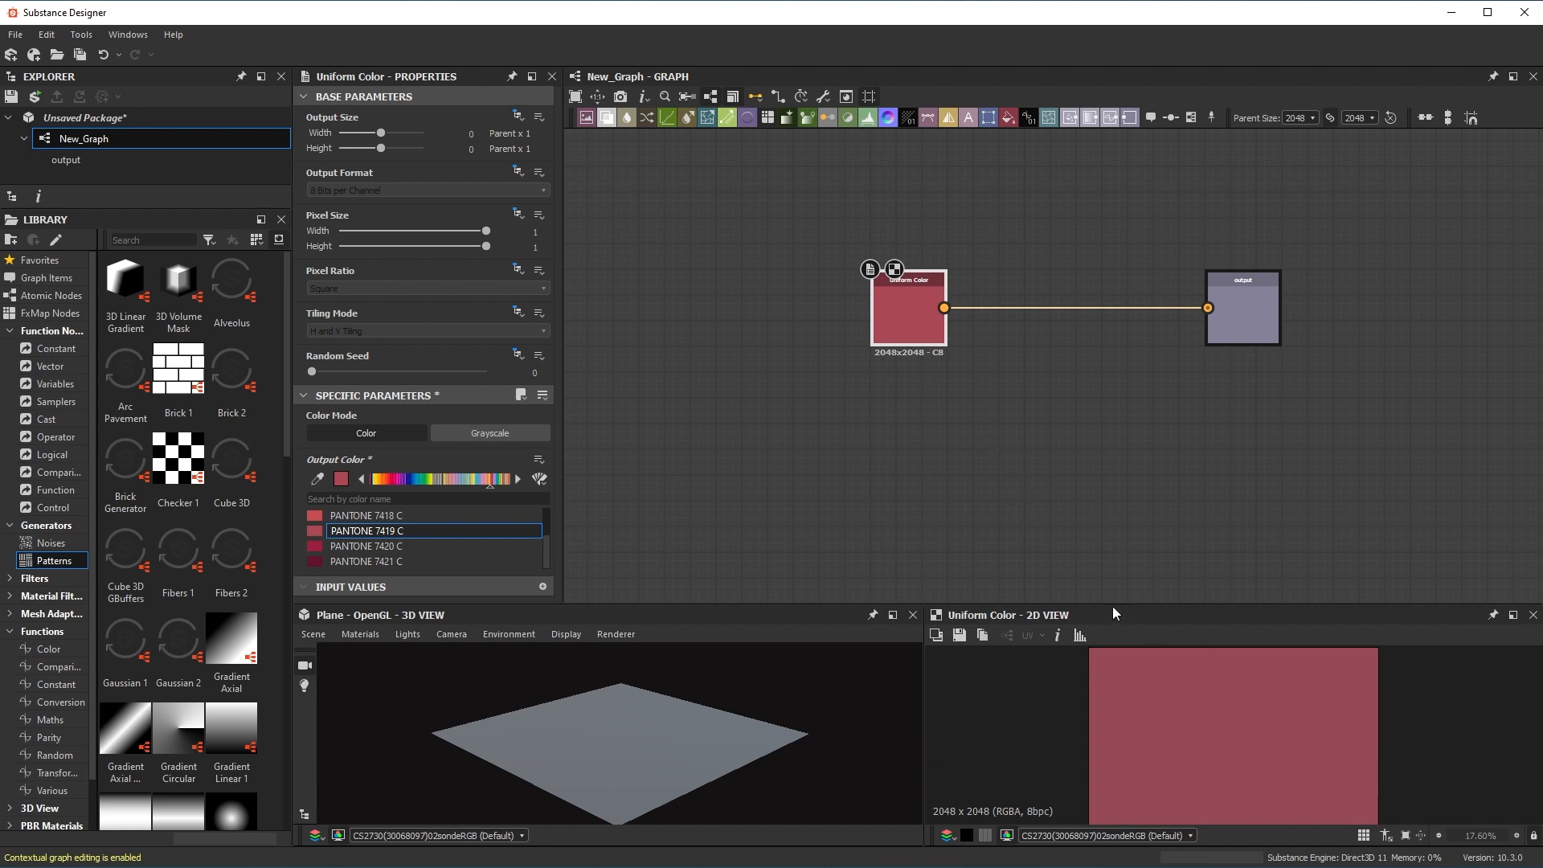
scroll(1205, 723, "down", 1)
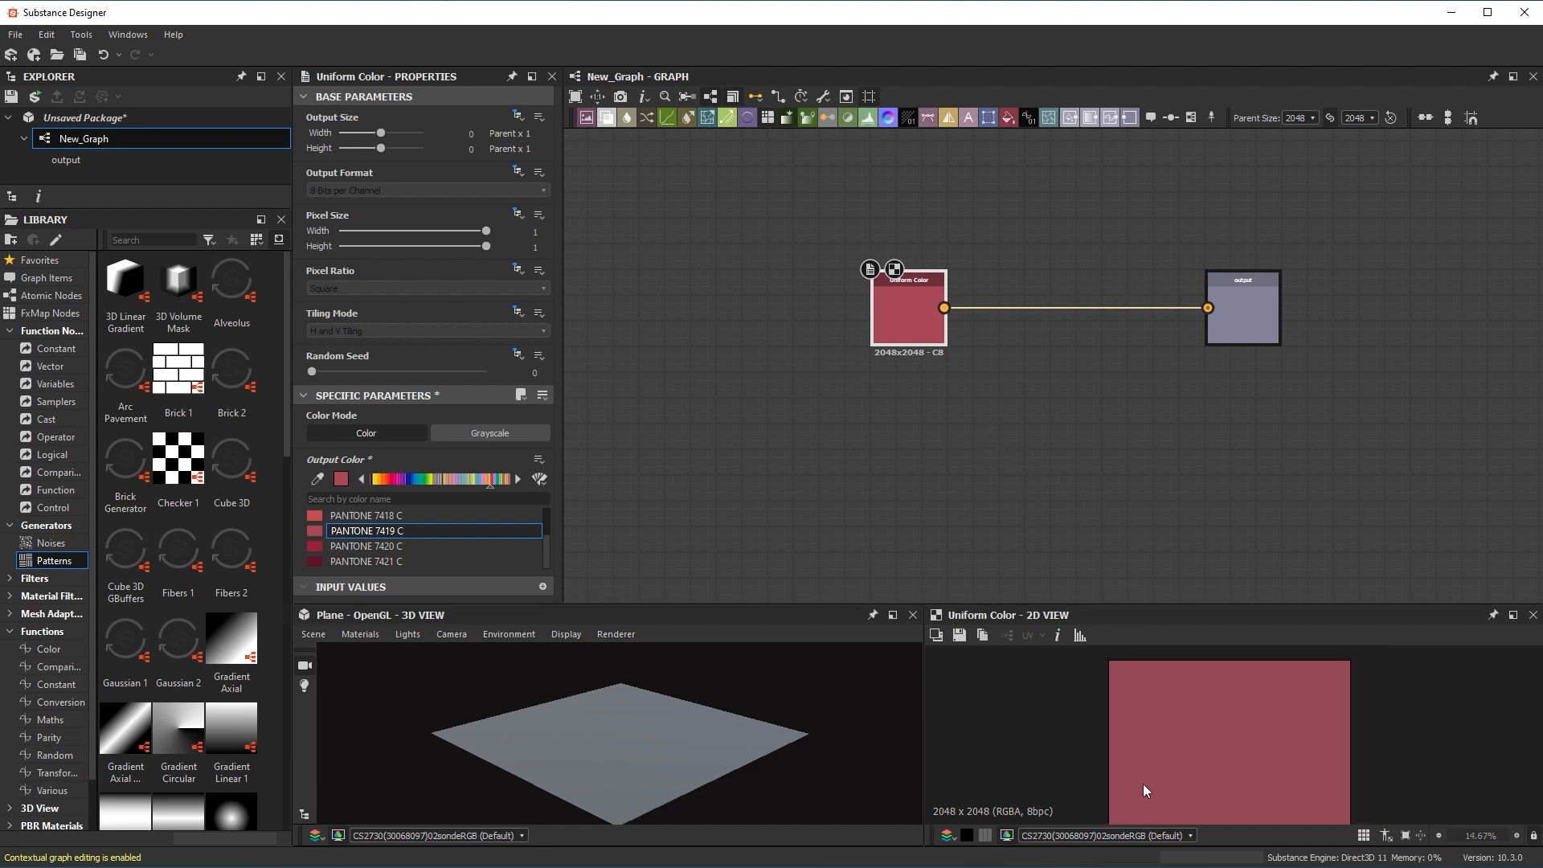
Compare the red in the 2D view under another display color profile and return to the default CS2730 monitor profile.
scroll(1077, 836, "down", 1)
left_click(1071, 835)
left_click(1077, 757)
left_click(1116, 833)
left_click(1116, 839)
middle_click_drag(1211, 744, 1195, 711)
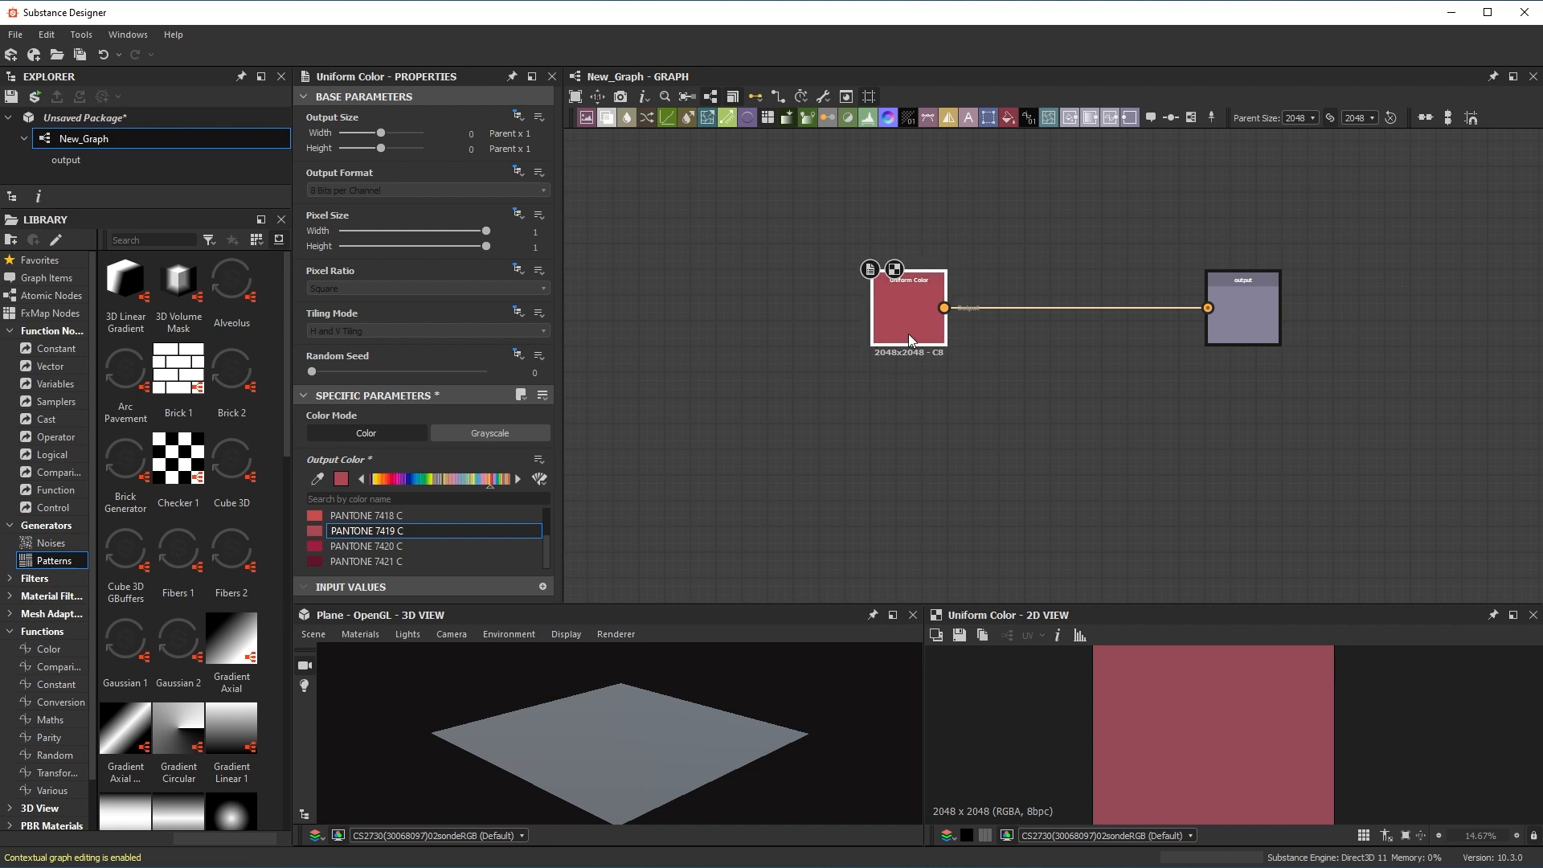
left_click(47, 35)
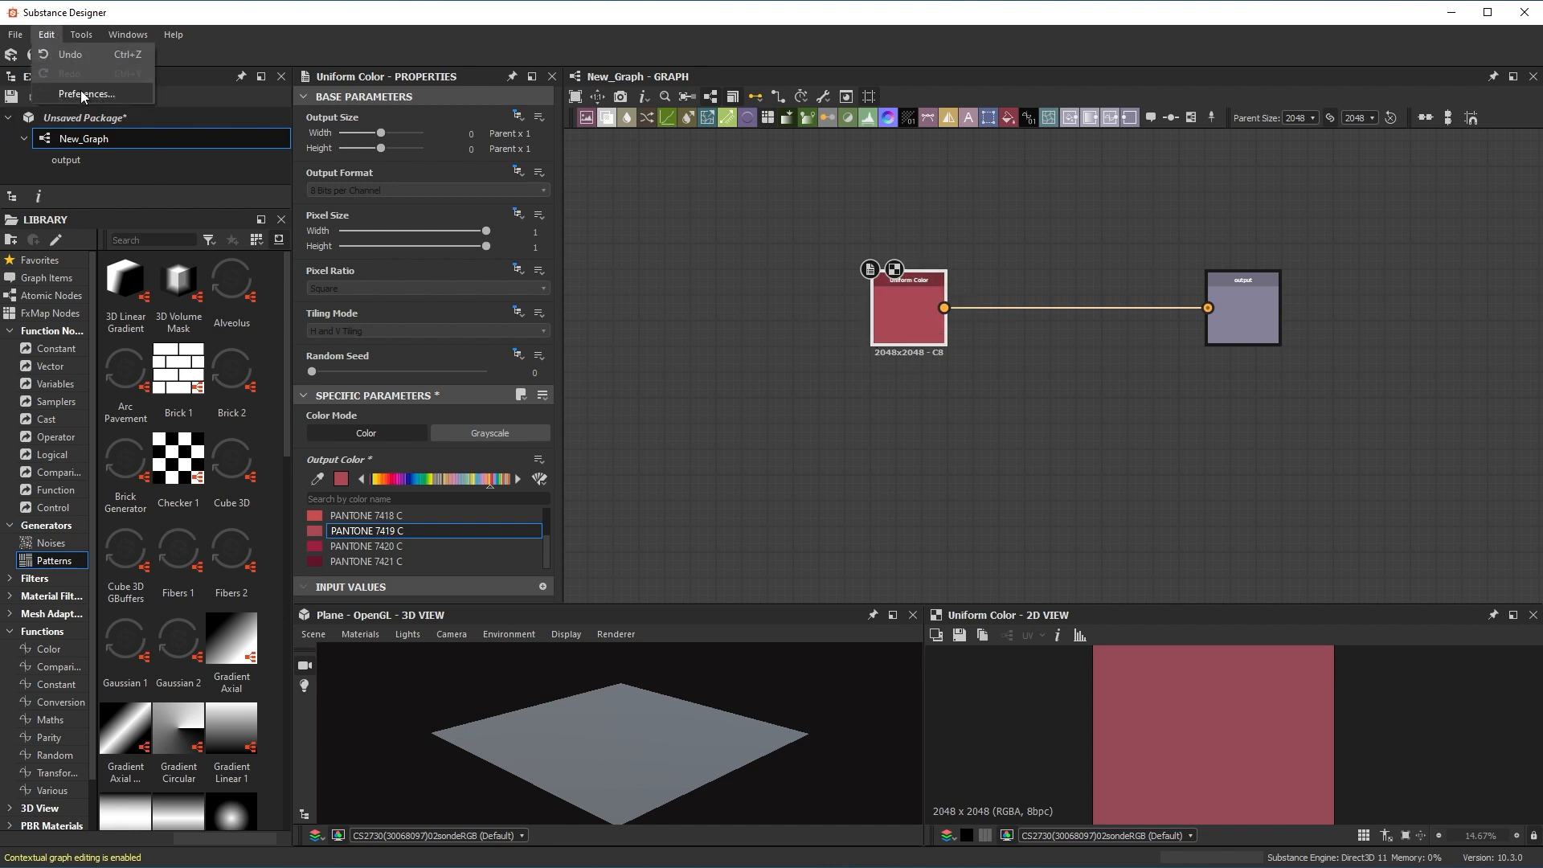
left_click(871, 389)
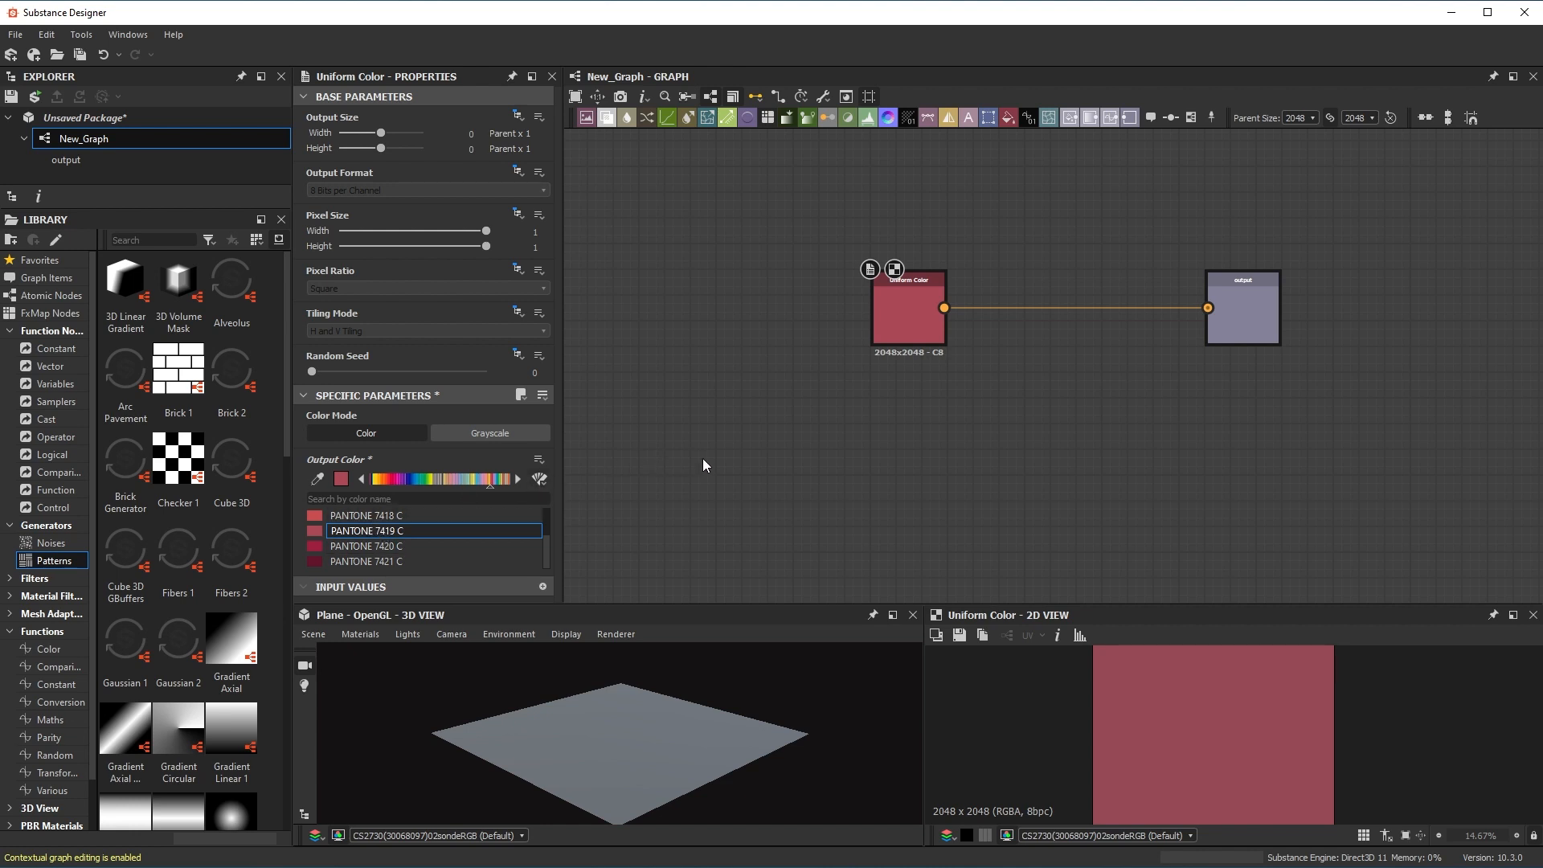
Expose the Uniform Color node's Output Color as a graph input with the identifier "outputcolor".
left_click(917, 305)
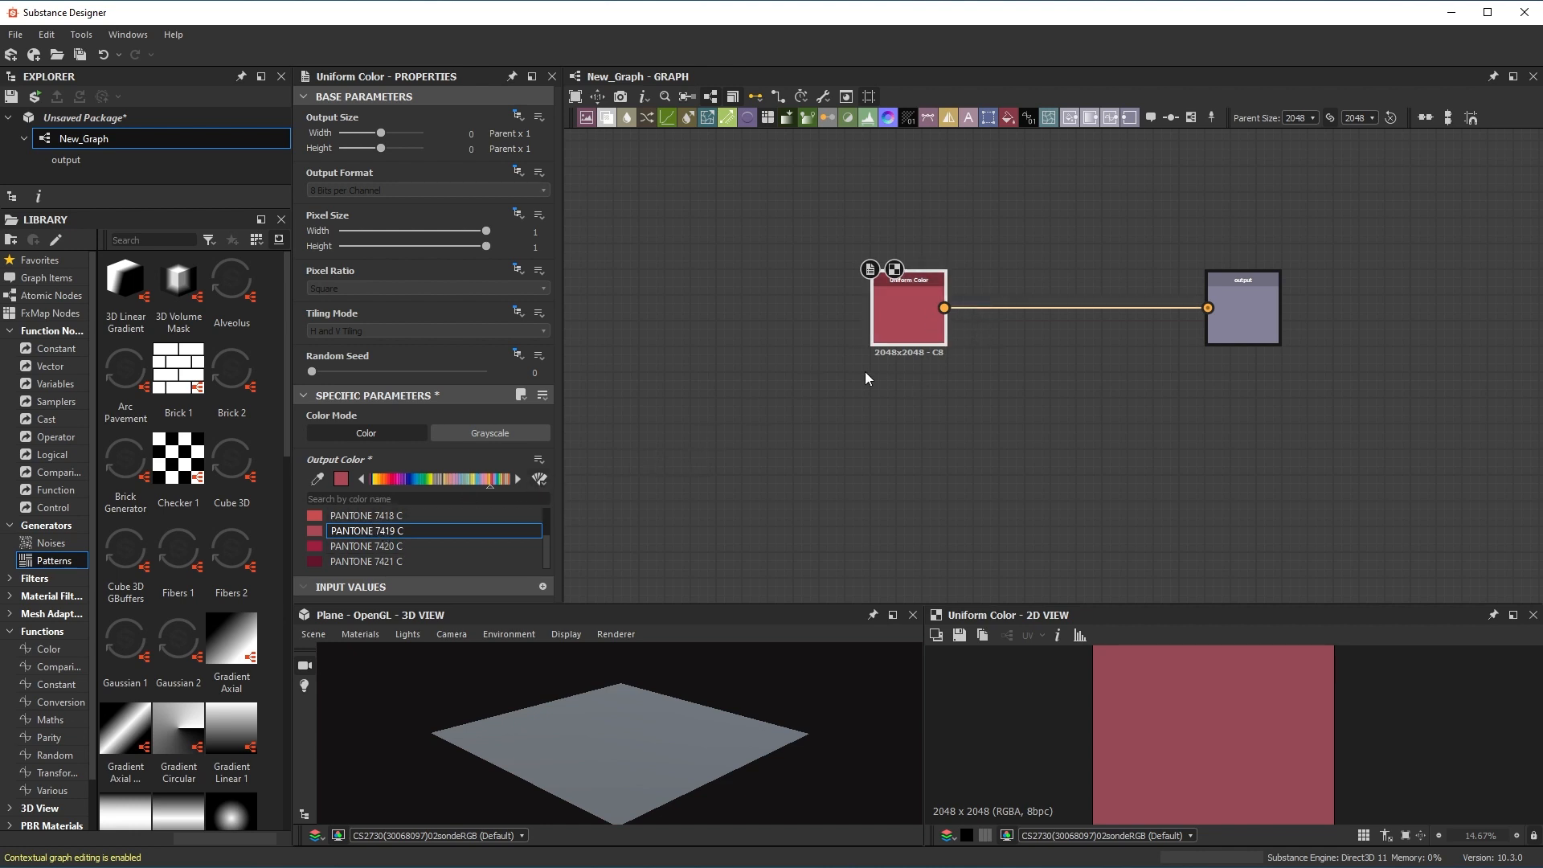
left_click(538, 459)
left_click(576, 480)
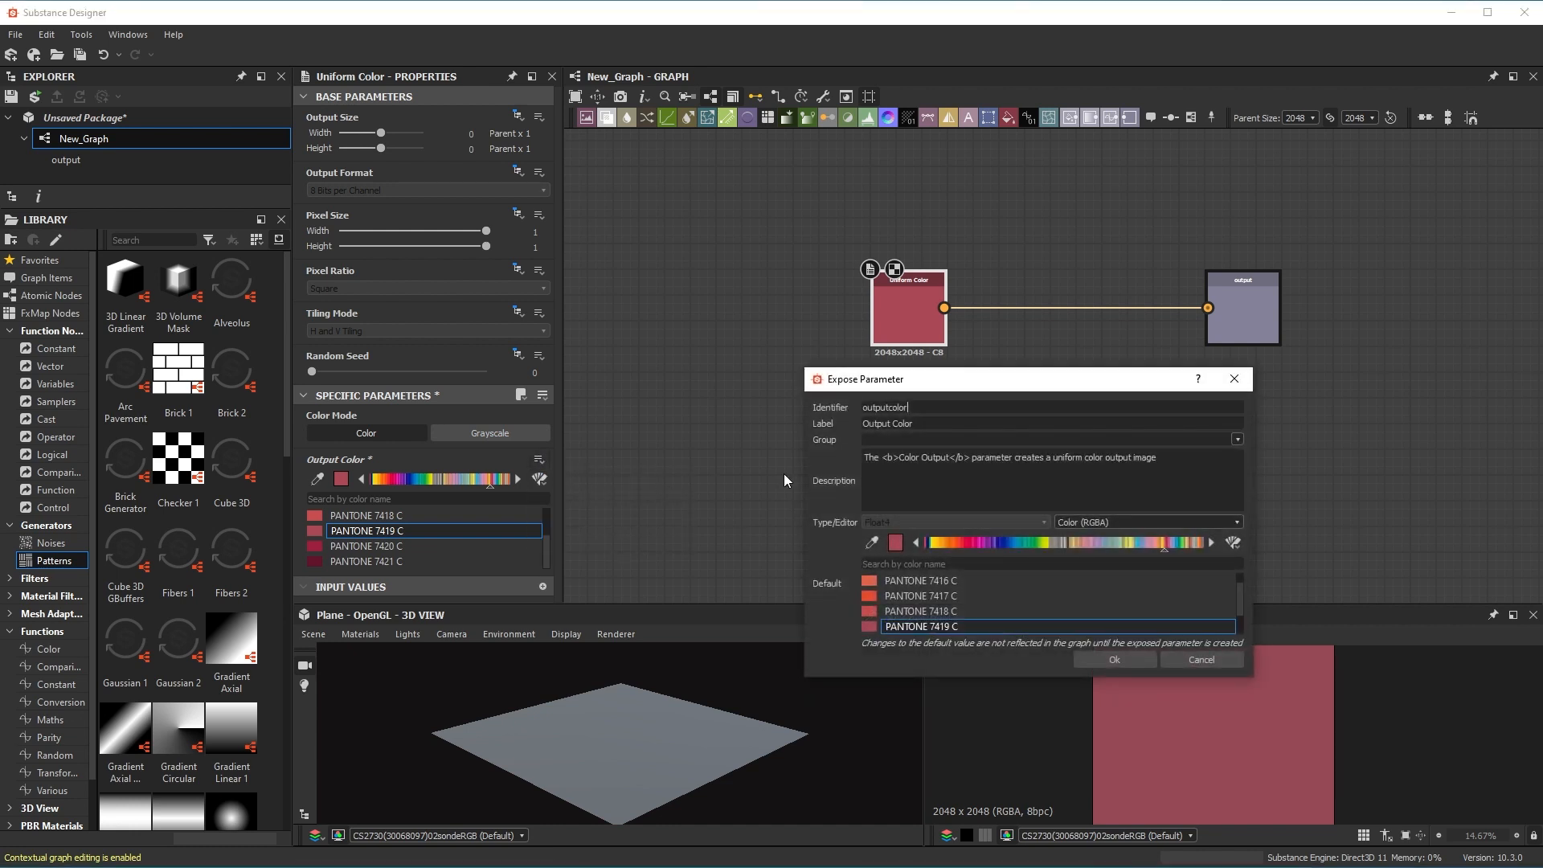
left_click(1113, 657)
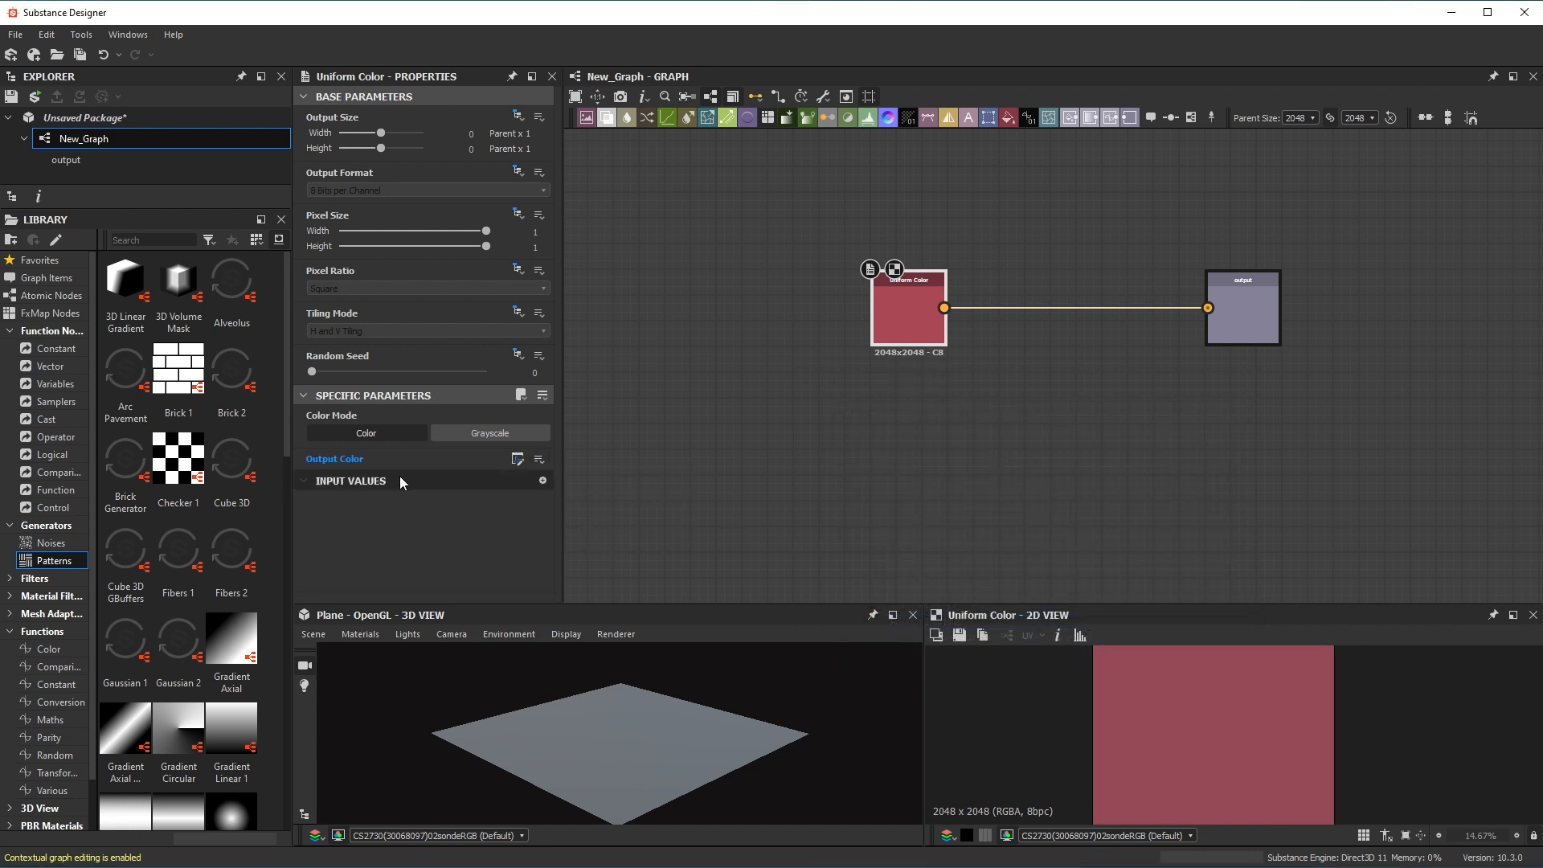
Save the graph's exposed Output Color as a new input parameter preset labeled "7419 C".
left_click(821, 392)
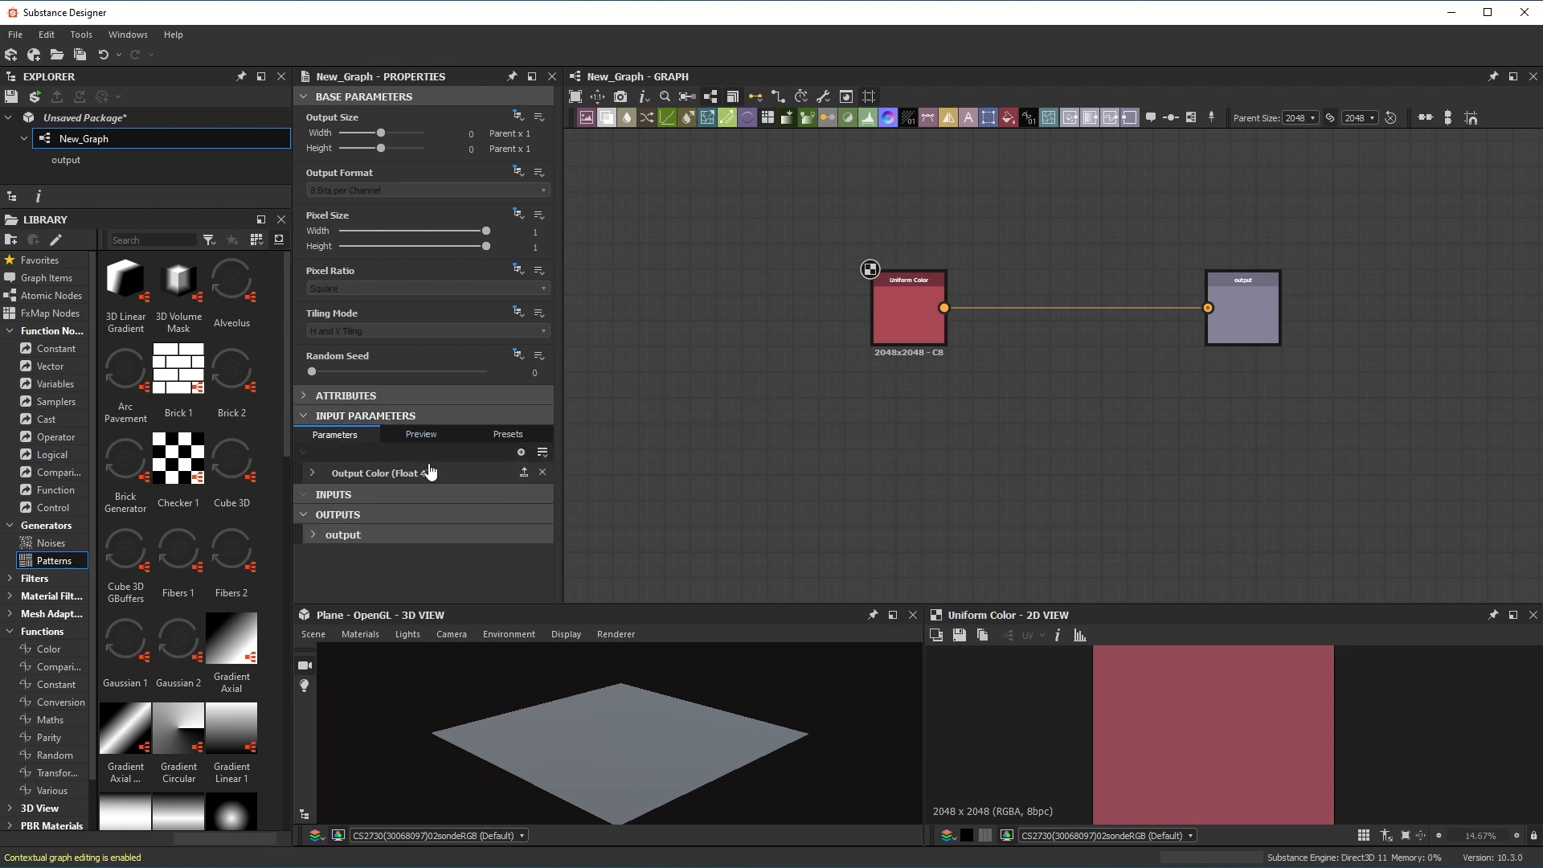
left_click(421, 433)
scroll(431, 446, "down", 1)
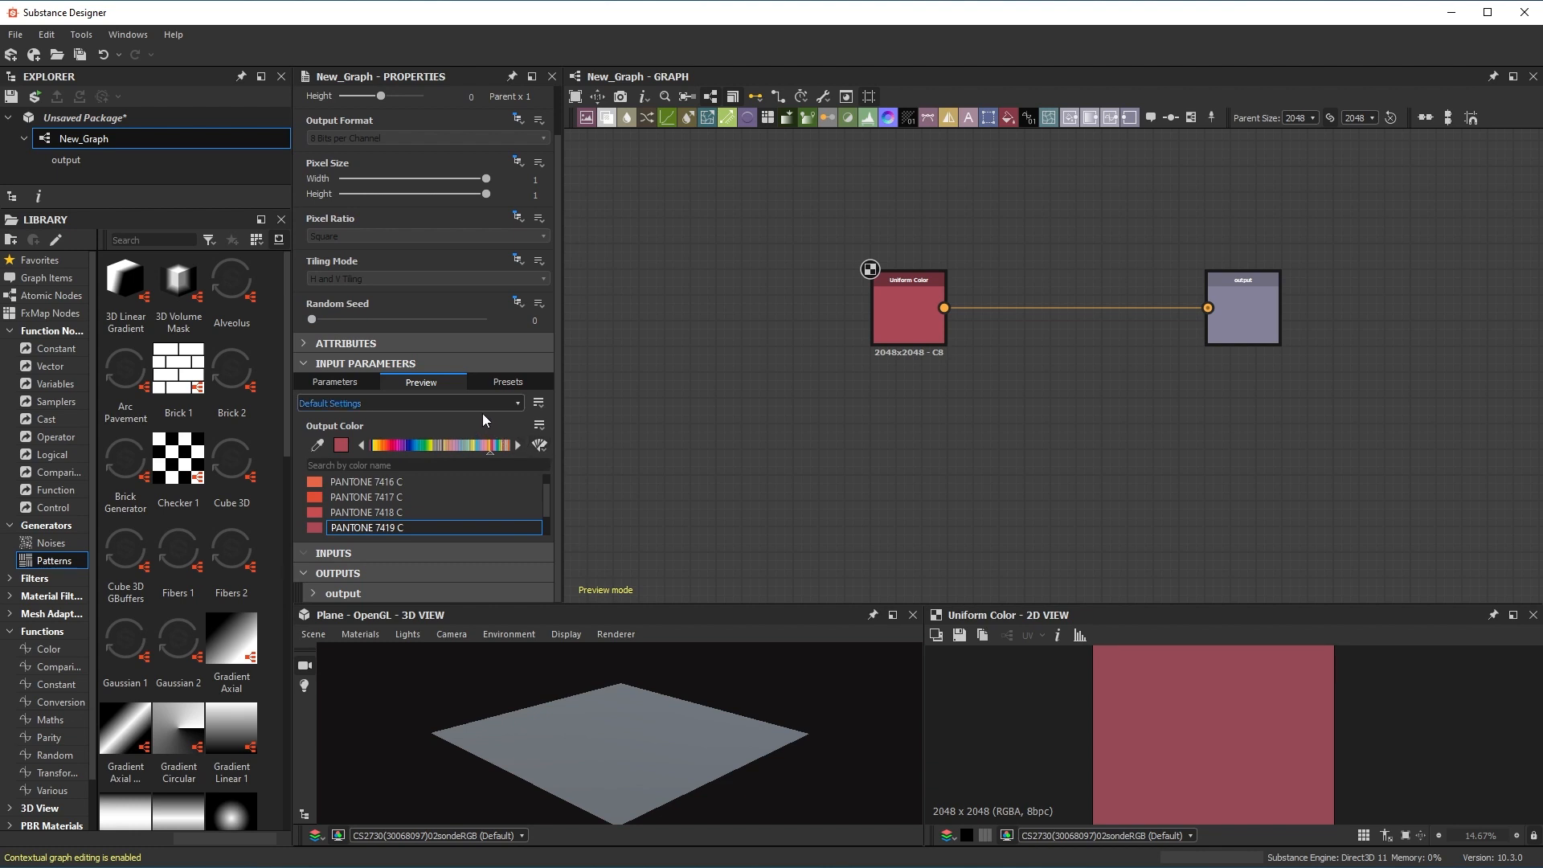
left_click(512, 383)
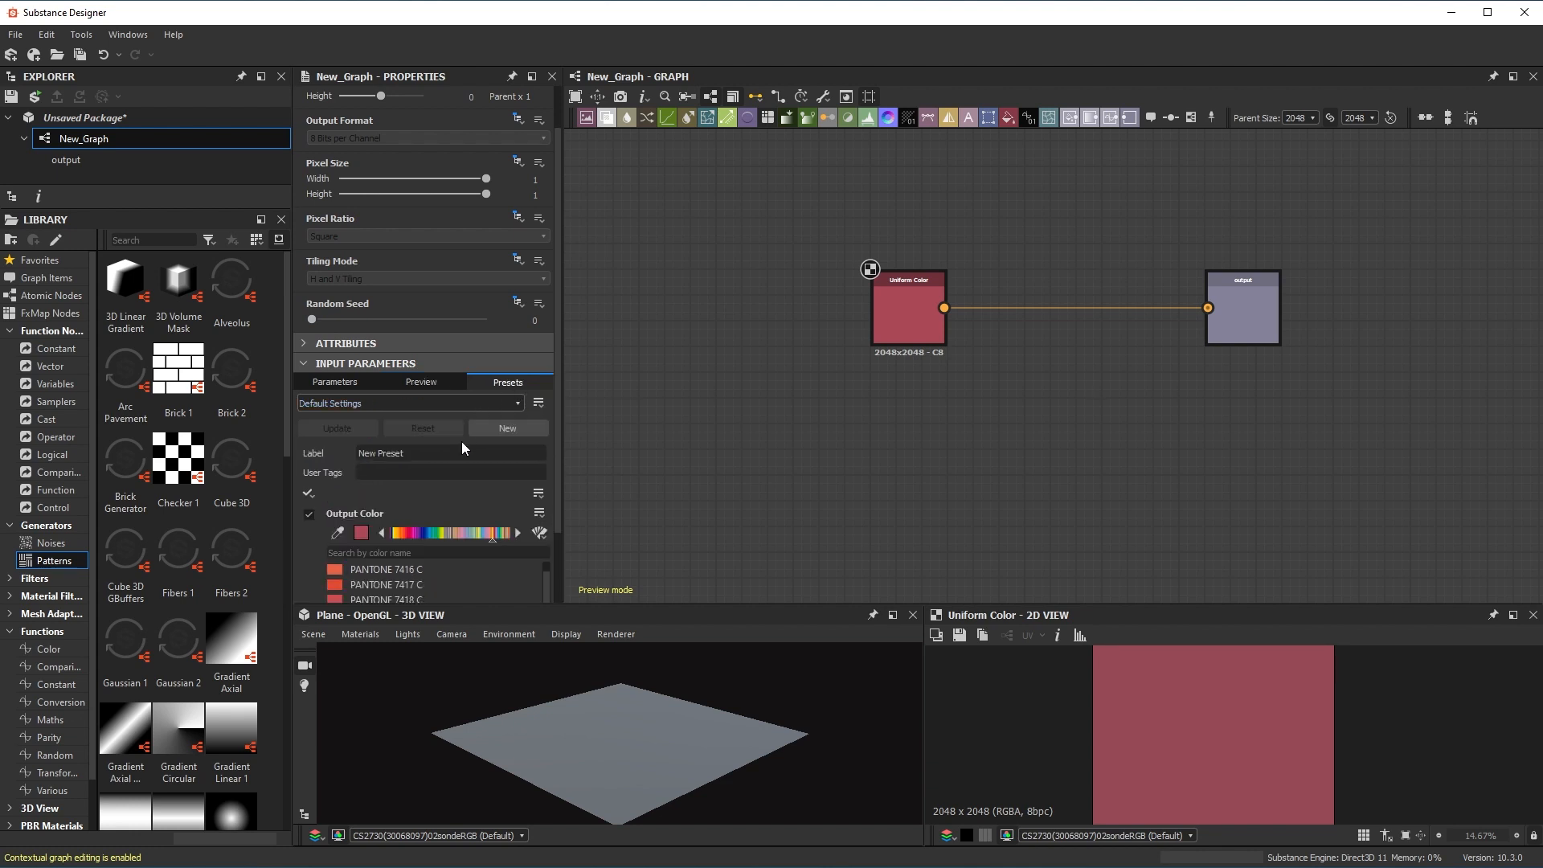
scroll(458, 450, "down", 3)
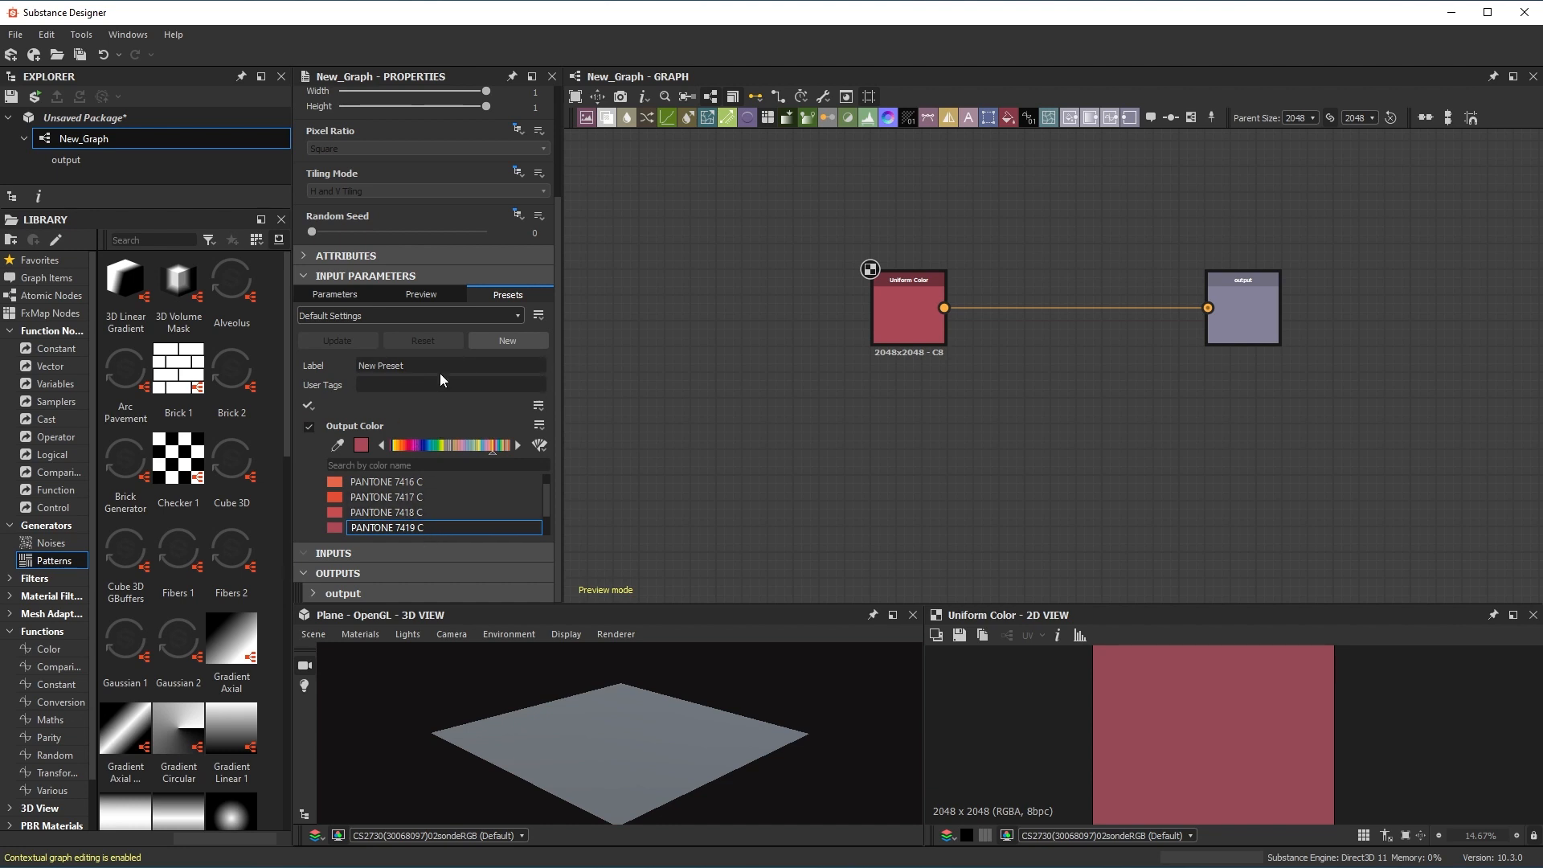
left_click_drag(435, 367, 319, 371)
type("7419 C")
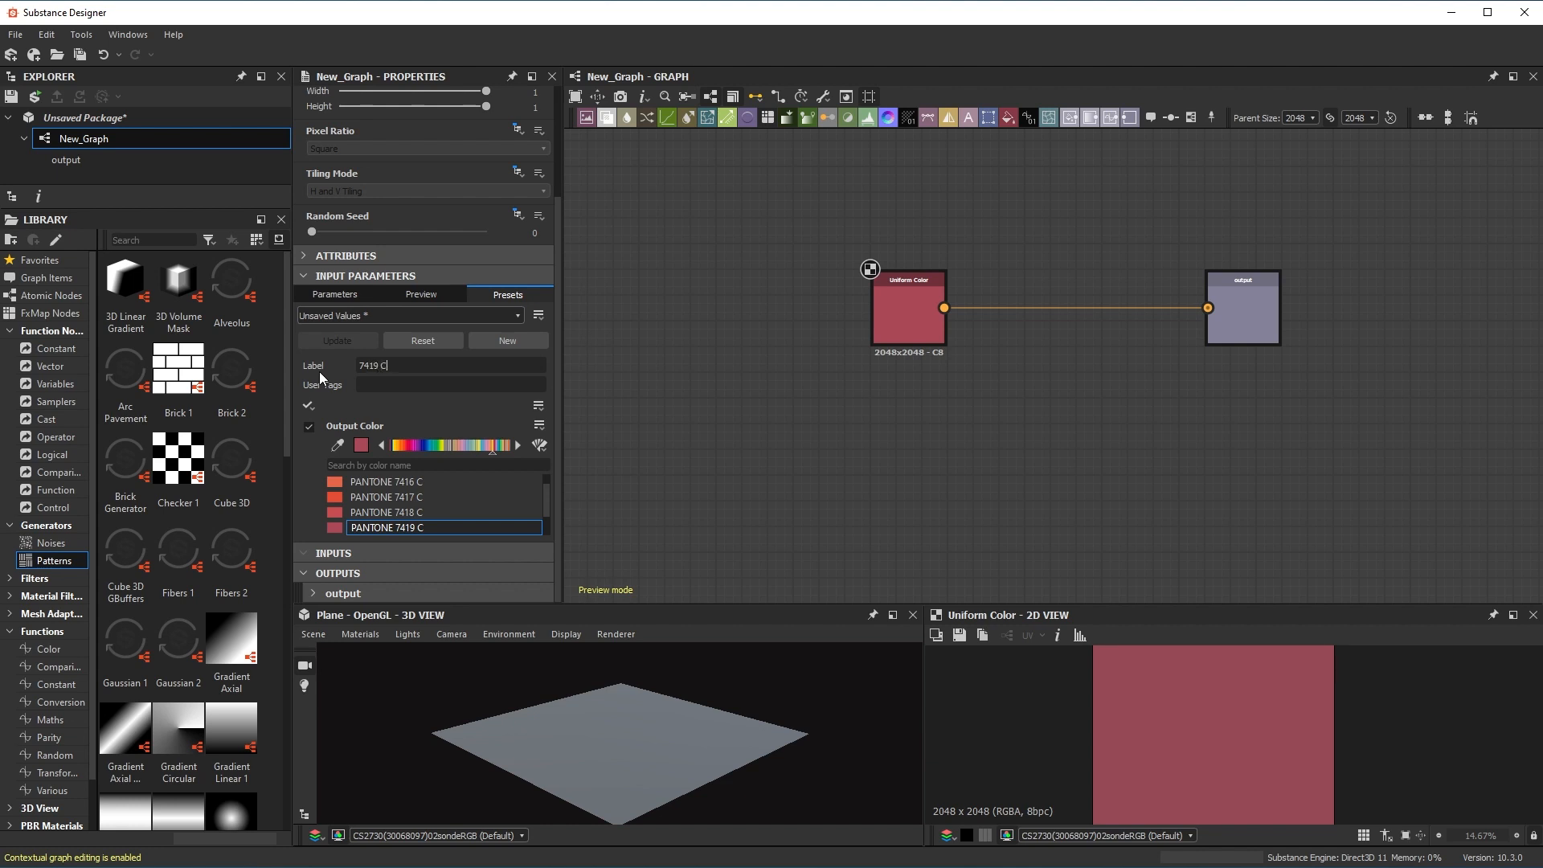
left_click(508, 339)
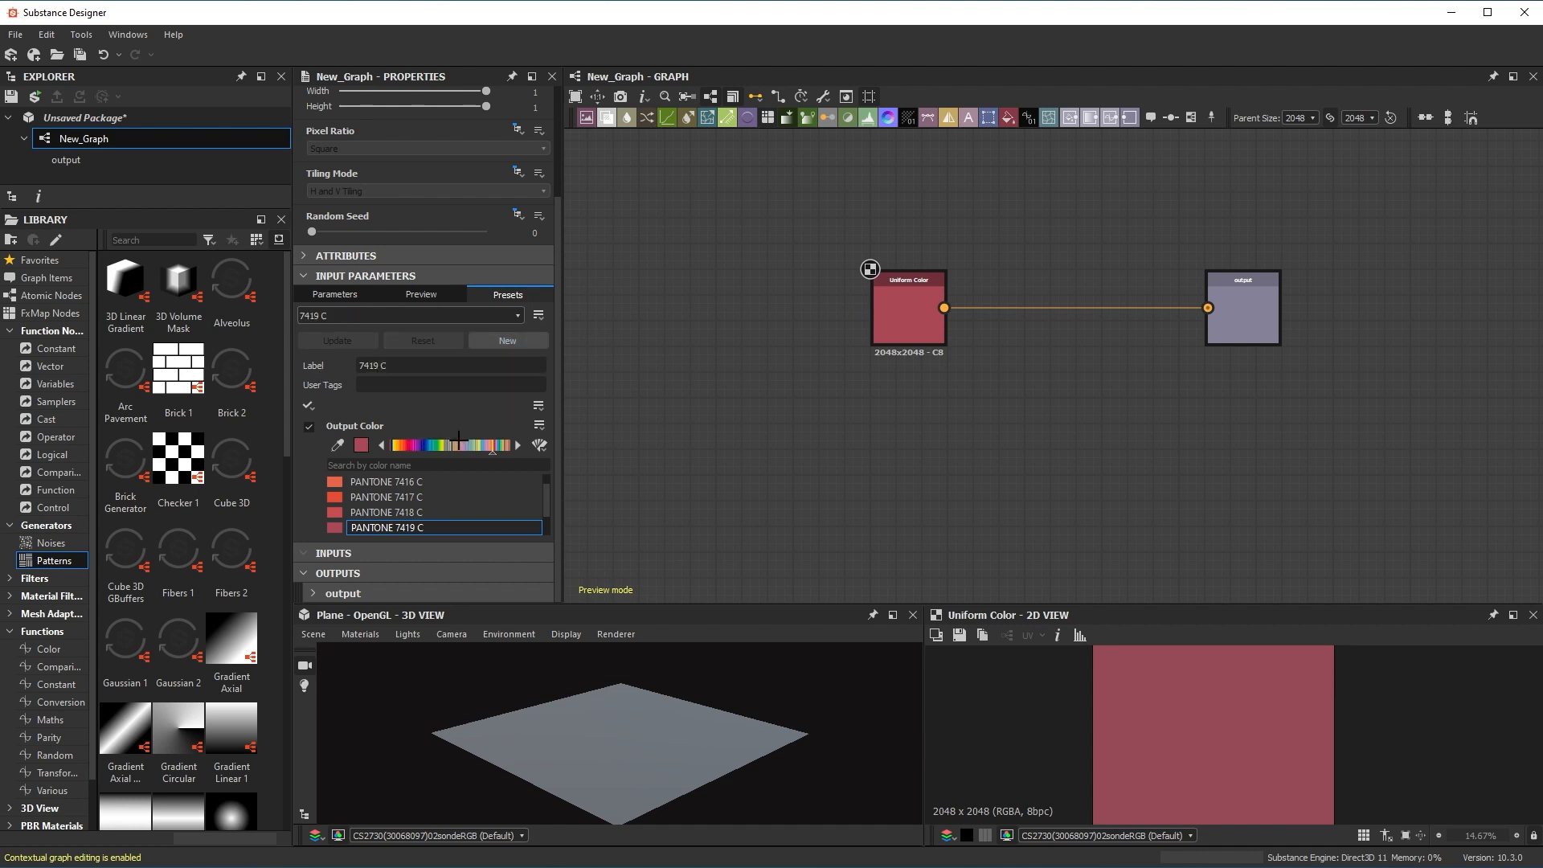
Set the Output Color to PANTONE 3258 C and save it as a new preset labeled "3258 C".
left_click(433, 444)
left_click(418, 482)
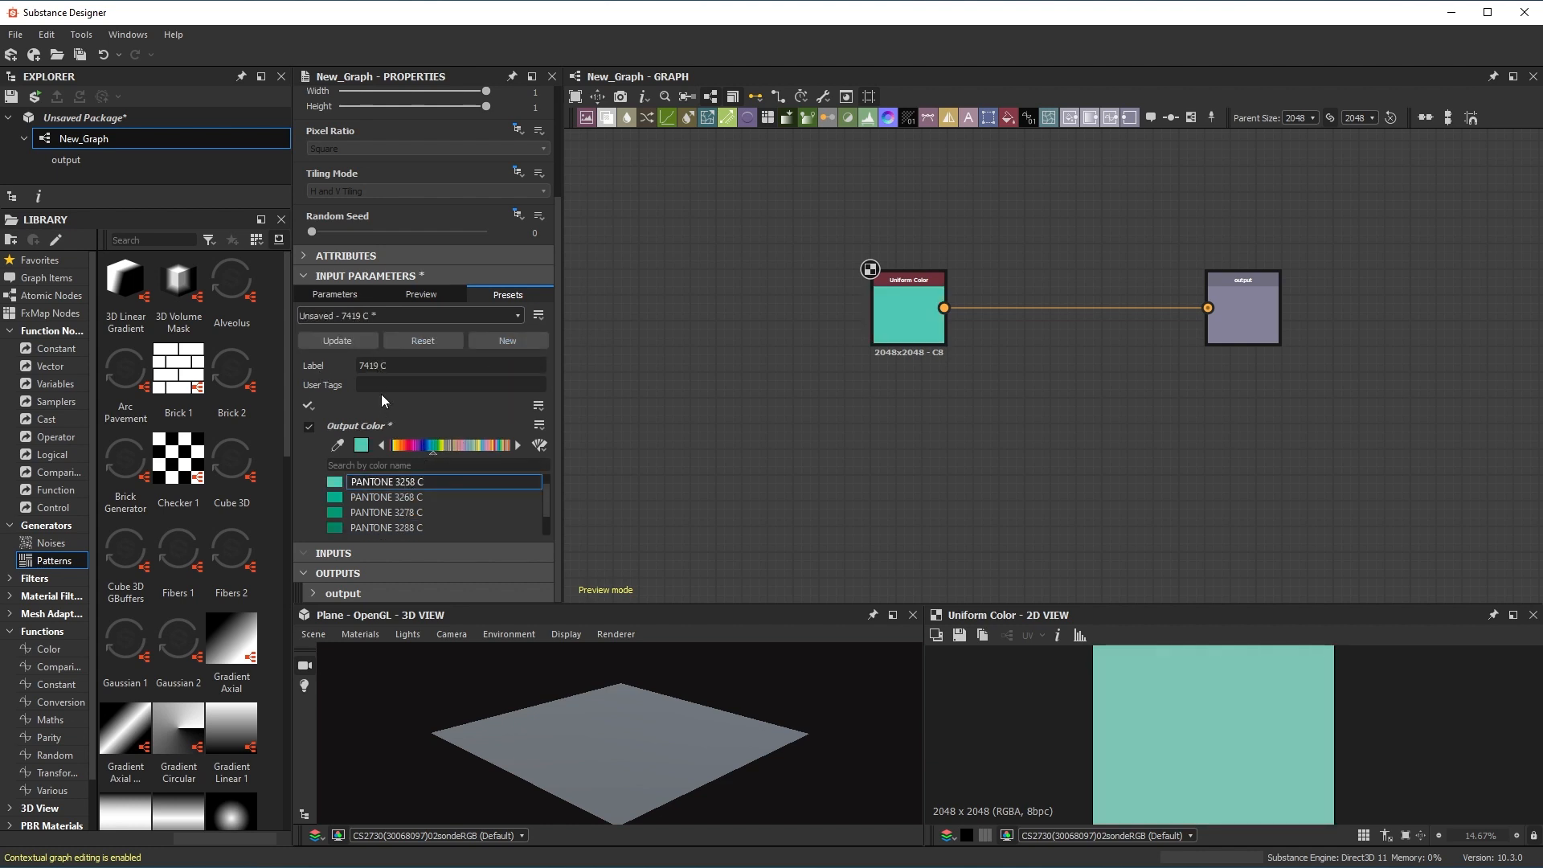
left_click_drag(394, 365, 320, 373)
type("3258")
left_click(503, 343)
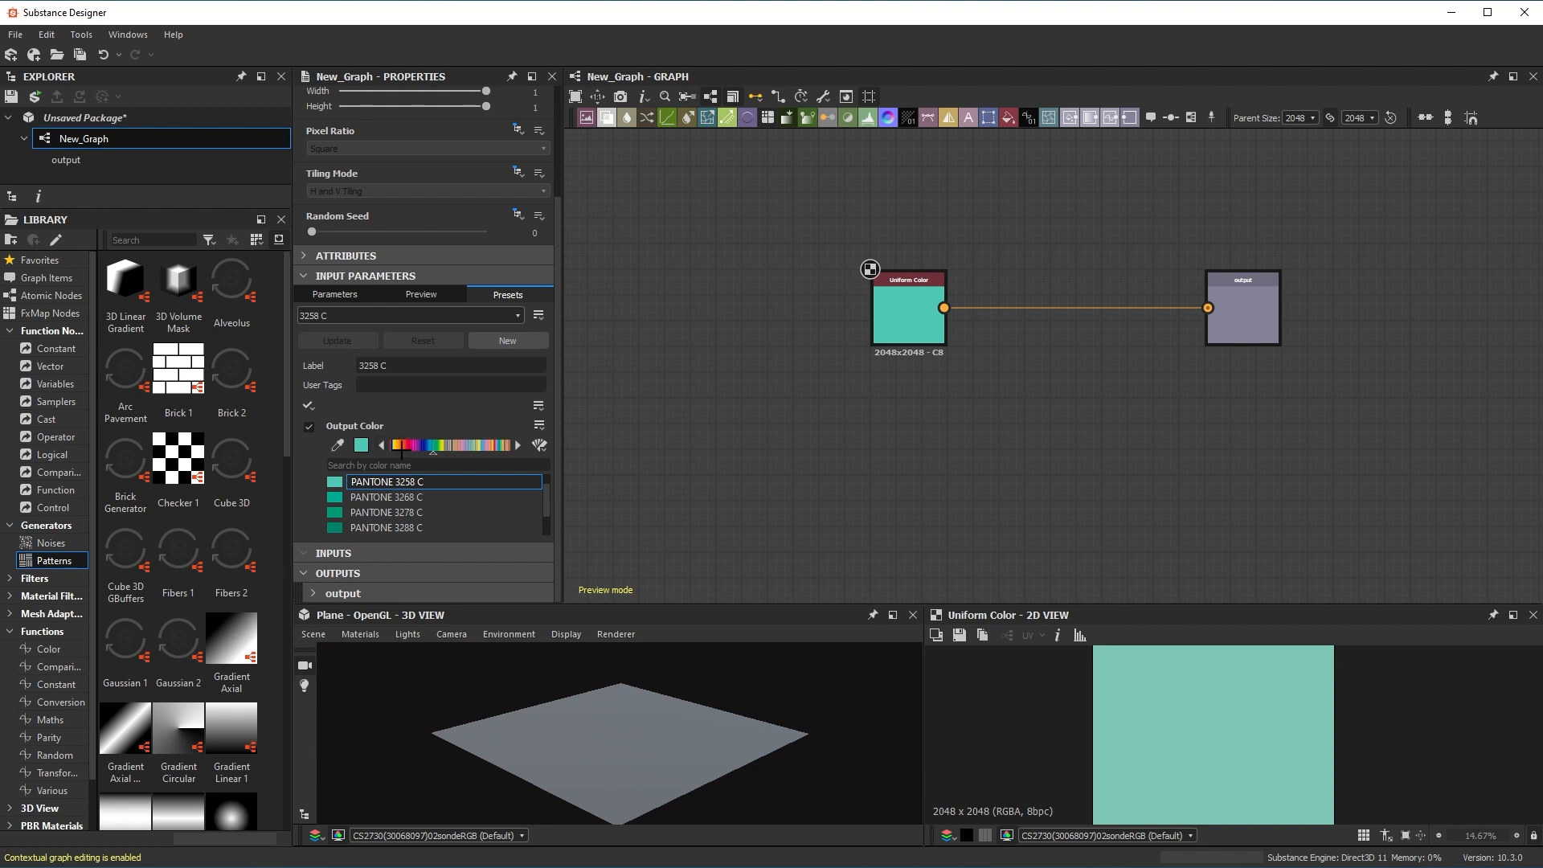
Set the Output Color to PANTONE 1635 C and save it as a new preset labeled "1635 C".
left_click(402, 445)
left_click(403, 481)
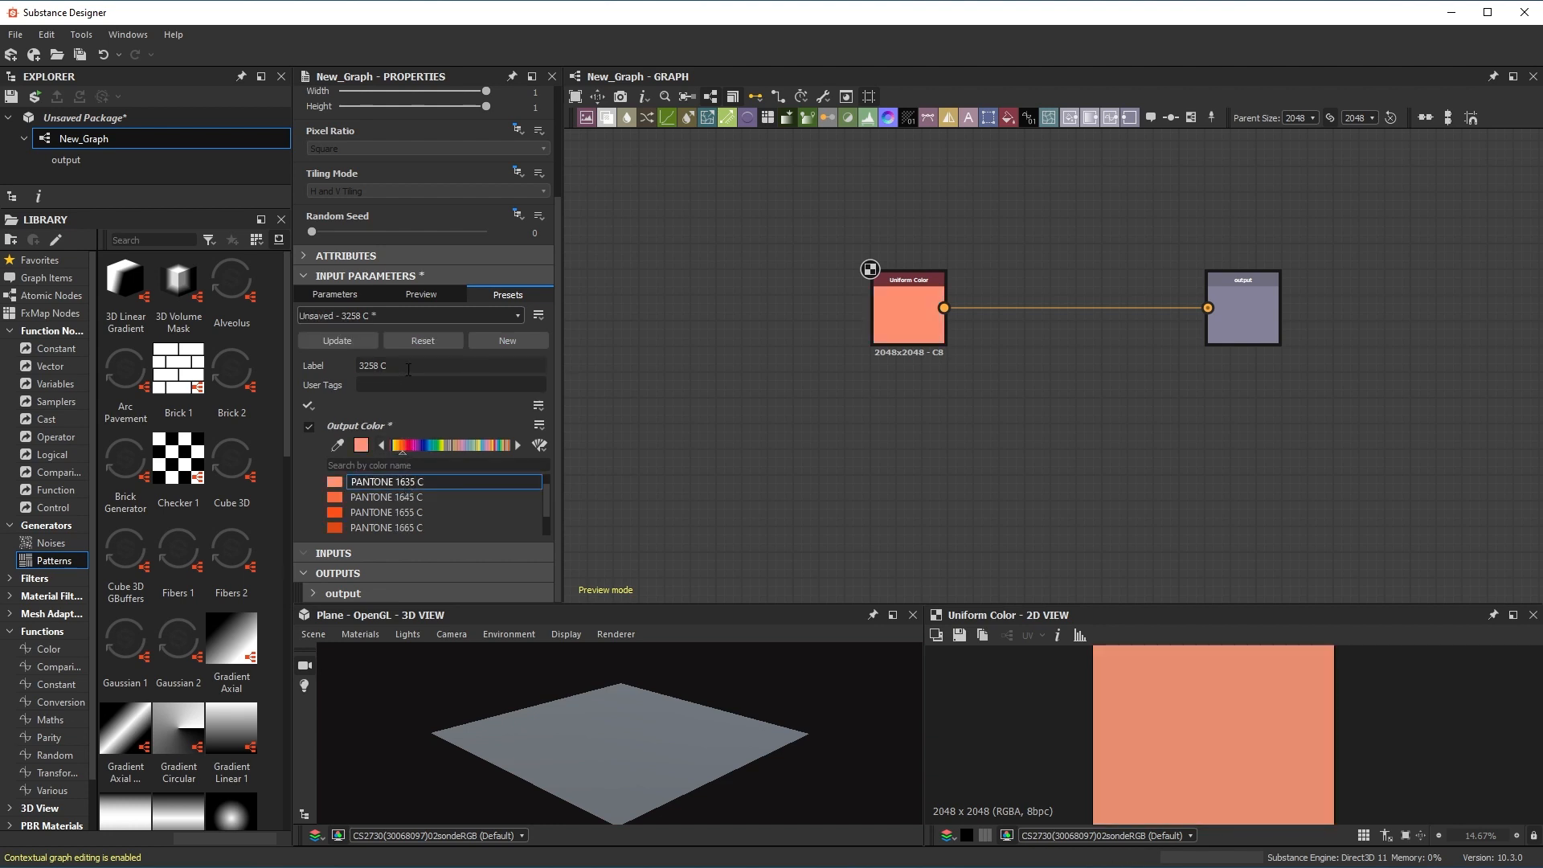
left_click_drag(408, 369, 339, 368)
type("16")
left_click(517, 339)
Switch the graph through its saved presets 7419 C, 3258 C and 1635 C to compare the resulting colors.
left_click(429, 318)
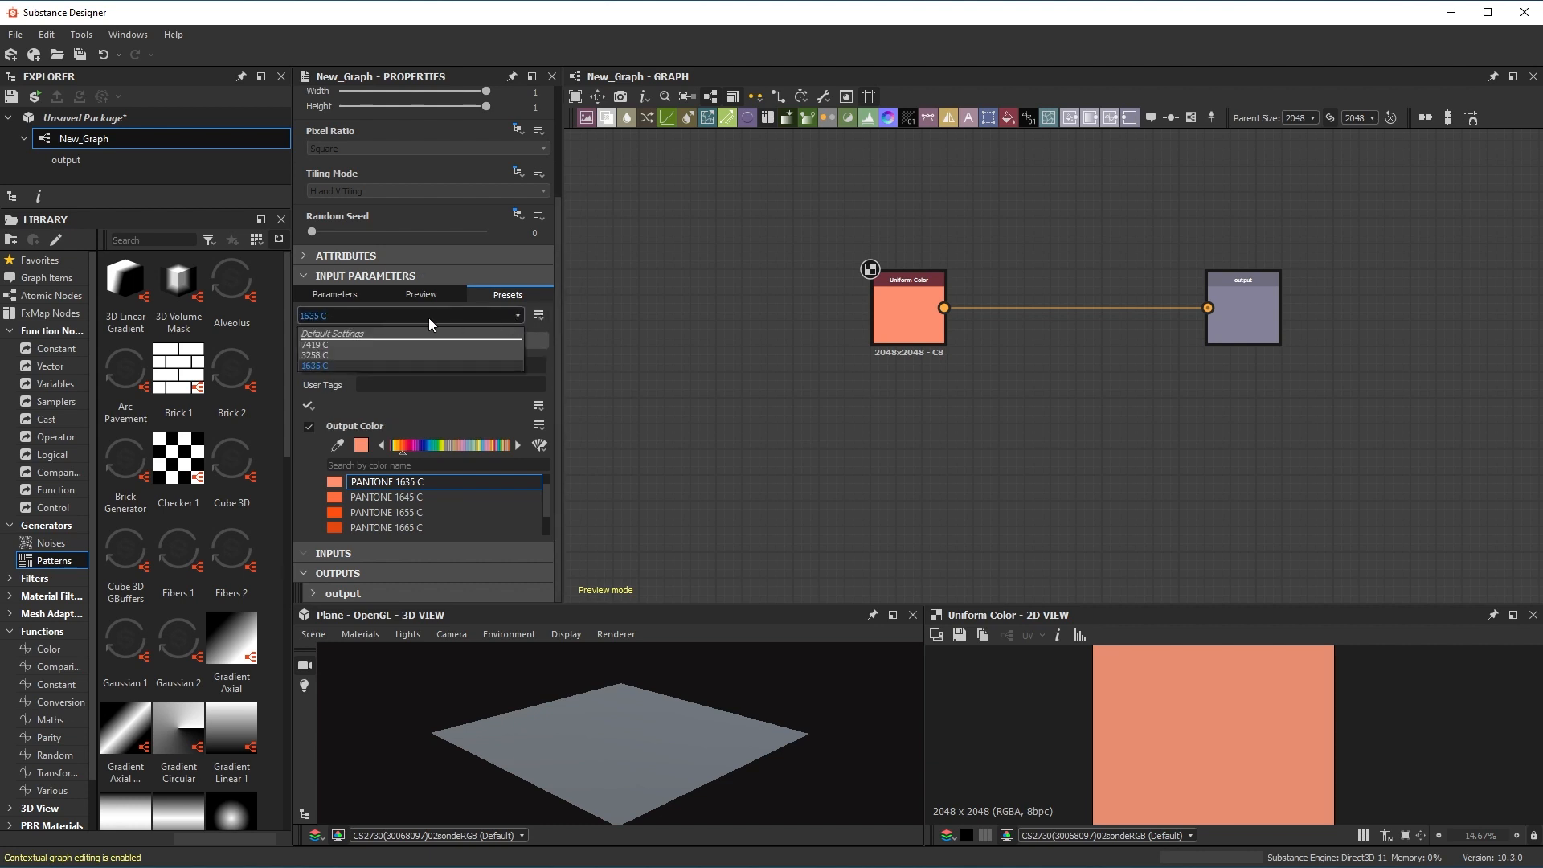
left_click(334, 344)
left_click(415, 316)
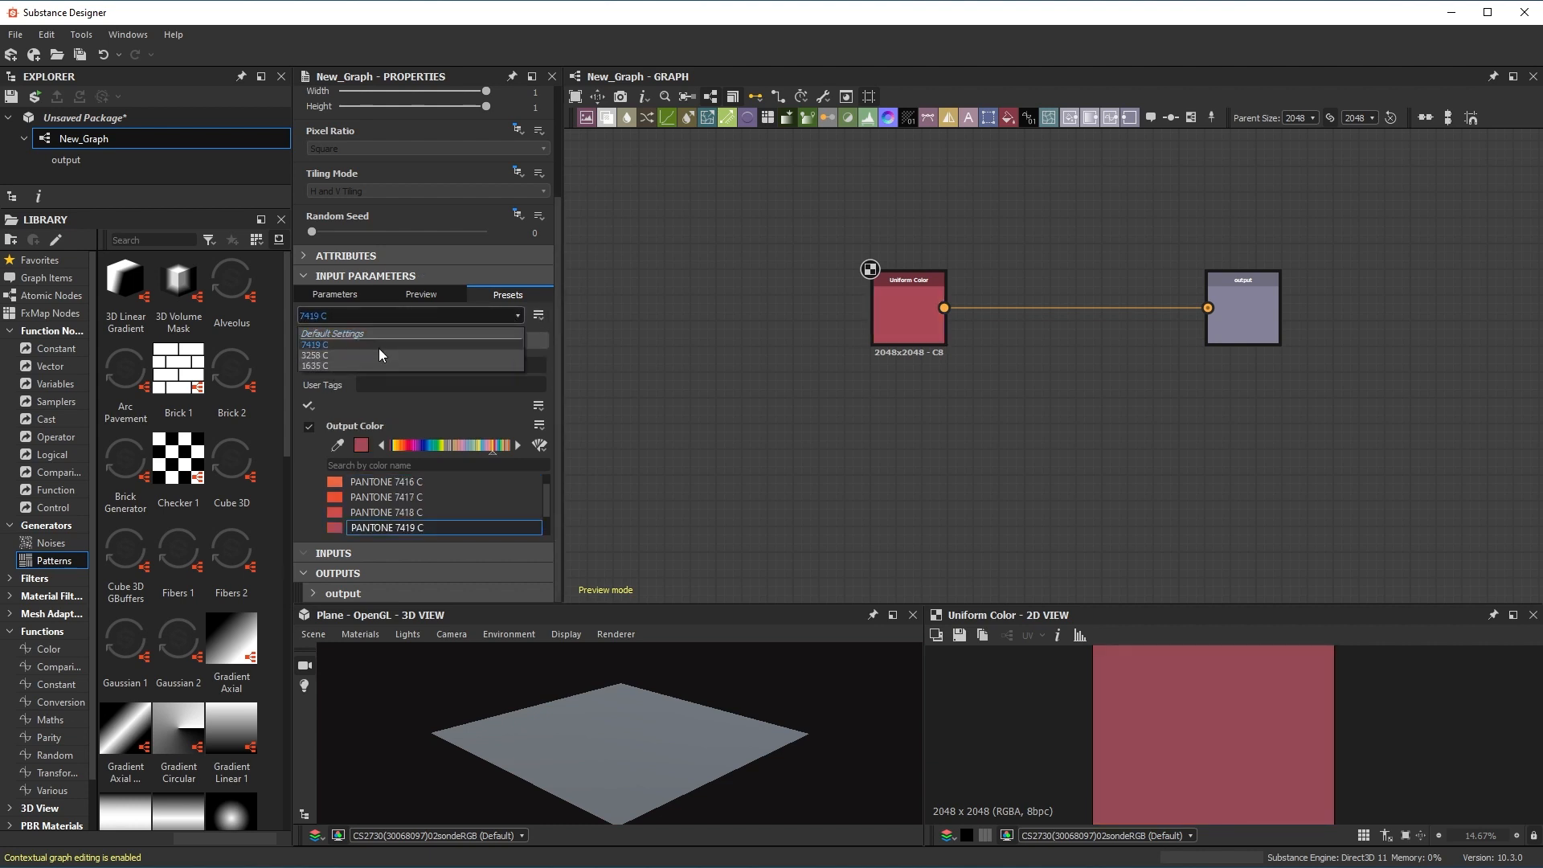
left_click(378, 354)
left_click(402, 315)
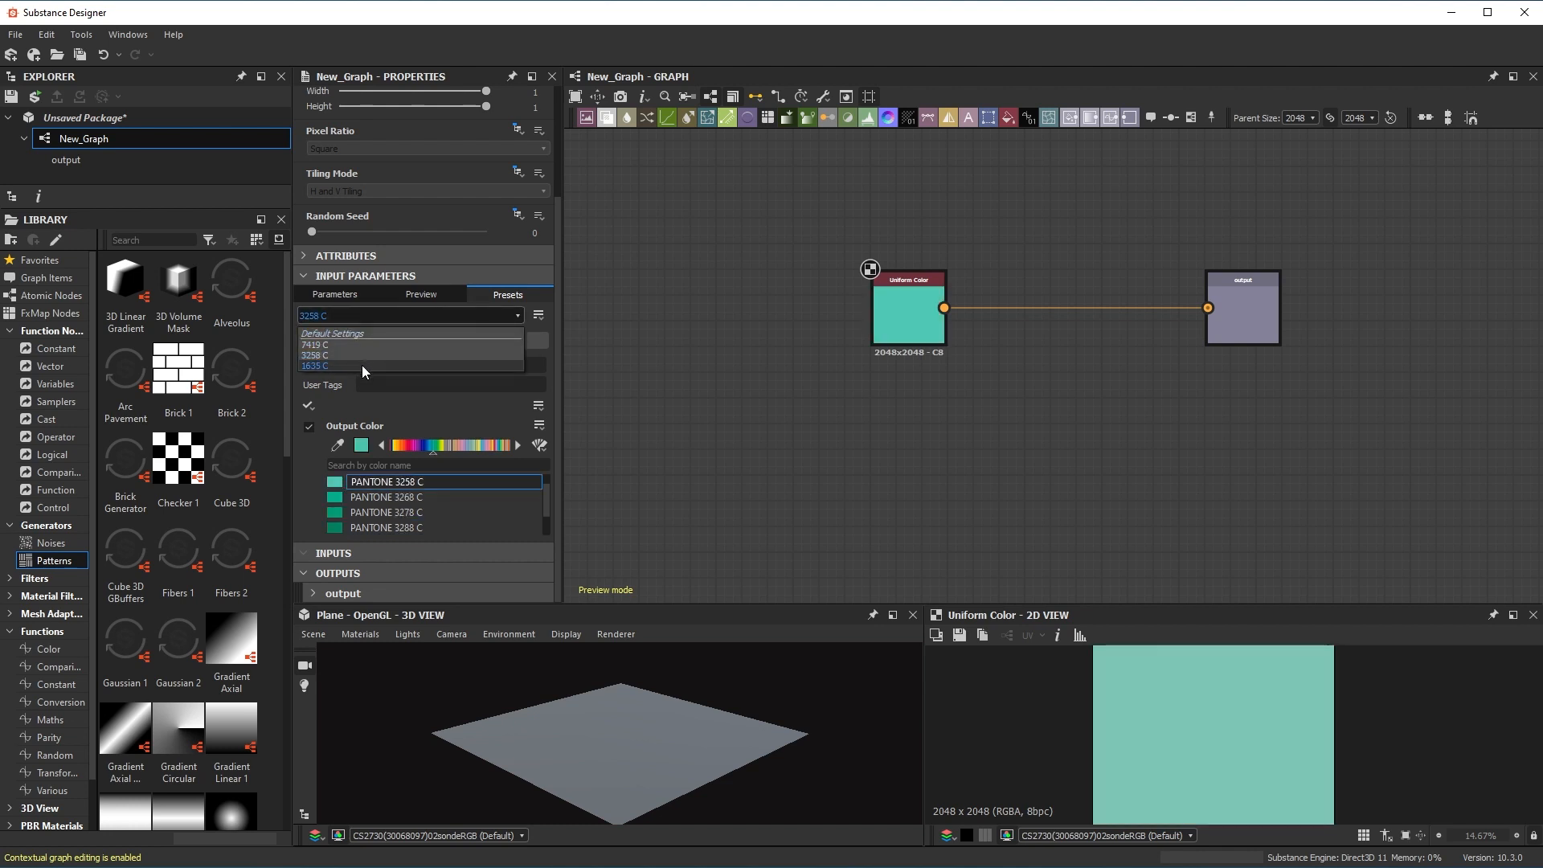
left_click(361, 365)
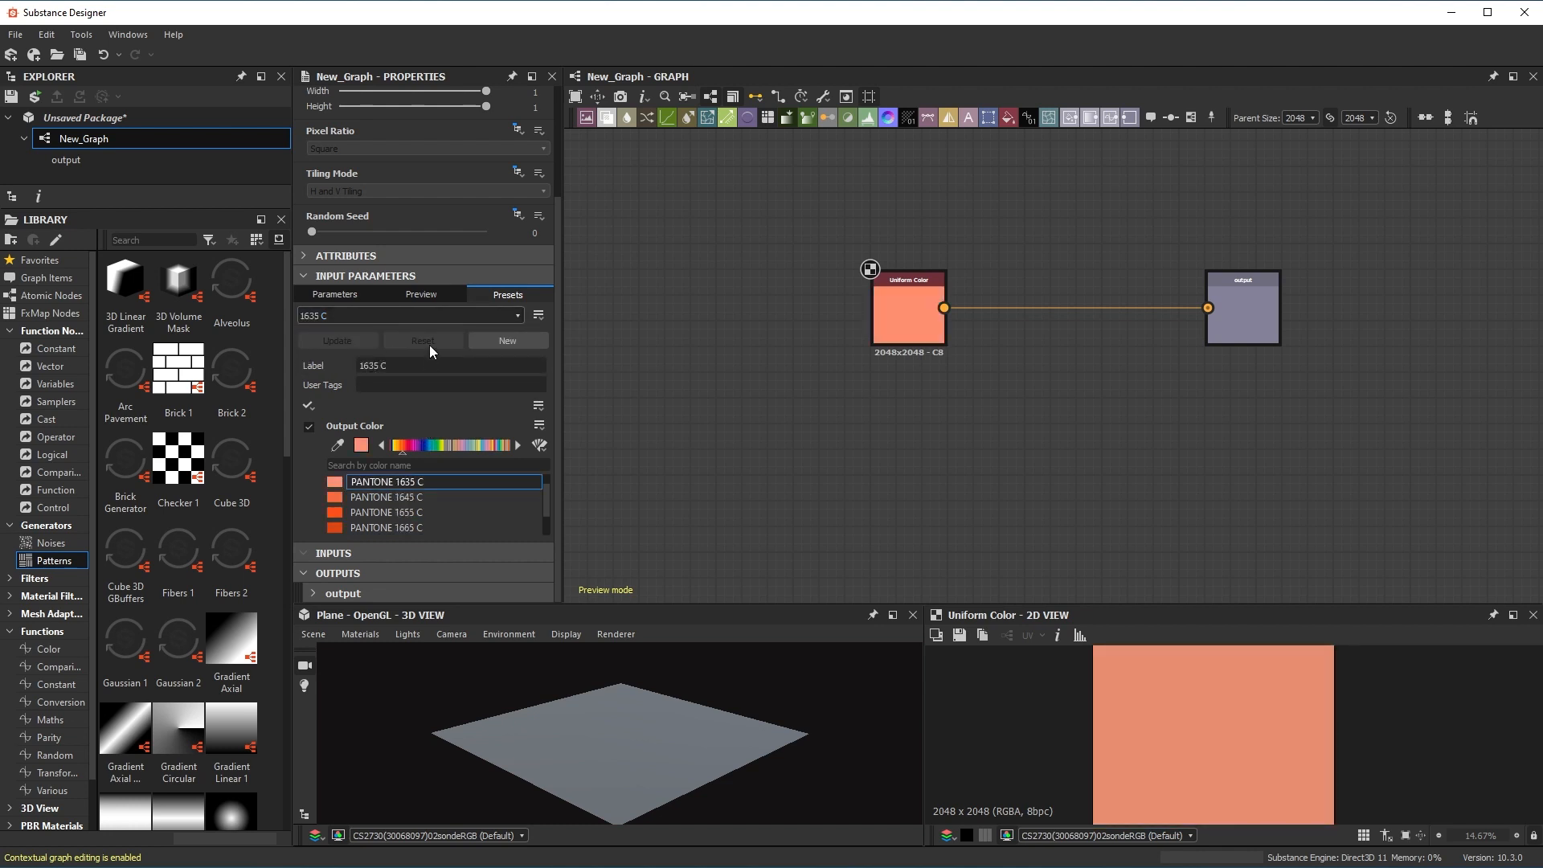